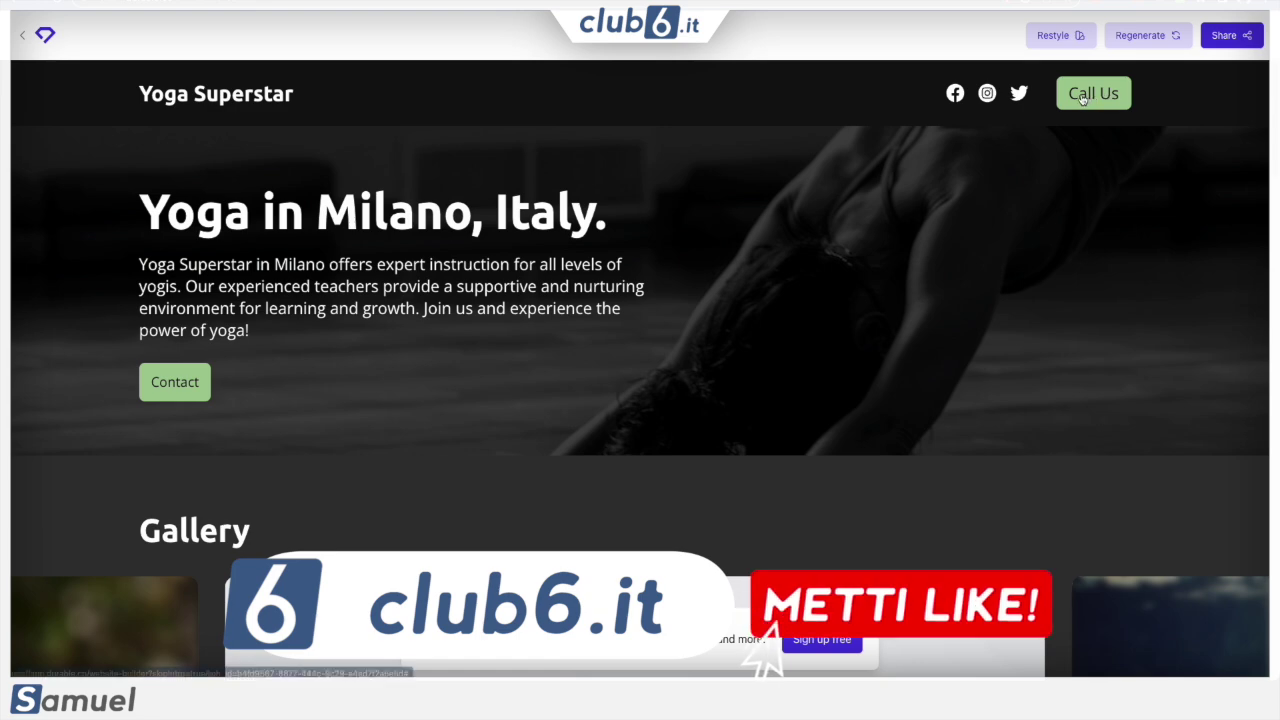
Look over the whole generated Yoga Superstar page, from the banner and gallery down to the About us text and footer.
mouse_move(310, 258)
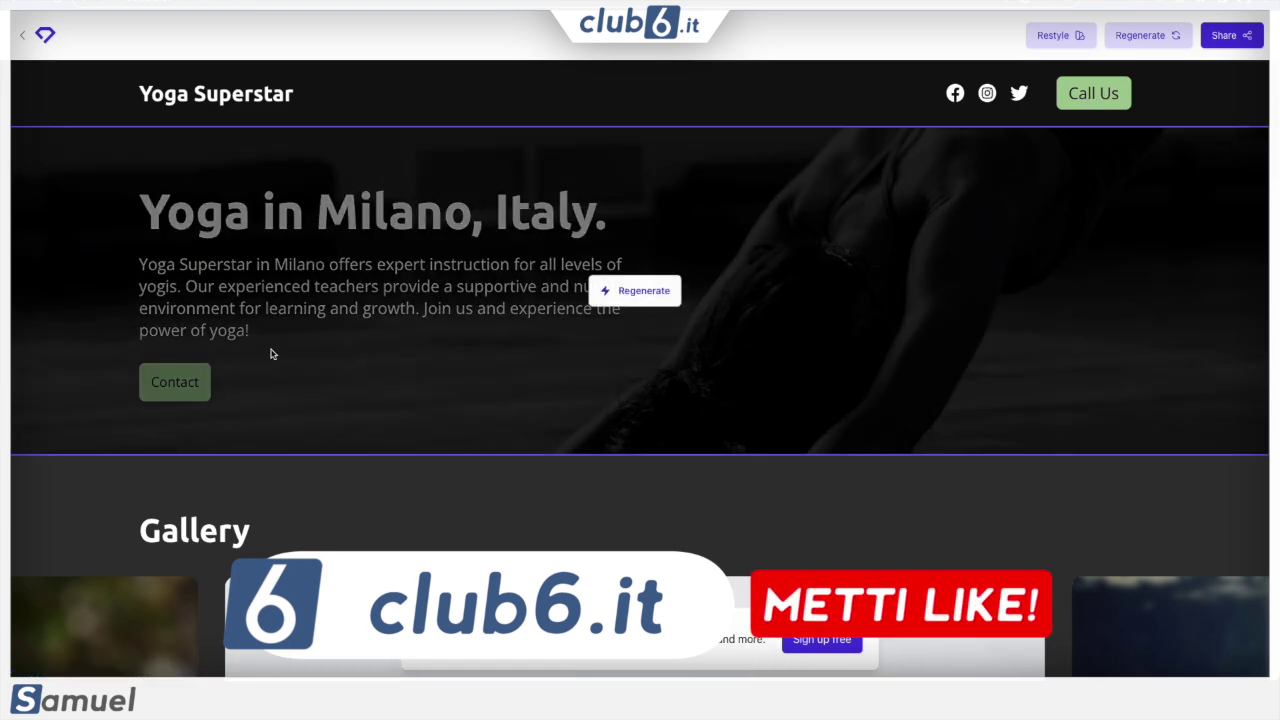
scroll(493, 360, down, 2)
scroll(492, 360, down, 5)
scroll(608, 349, up, 3)
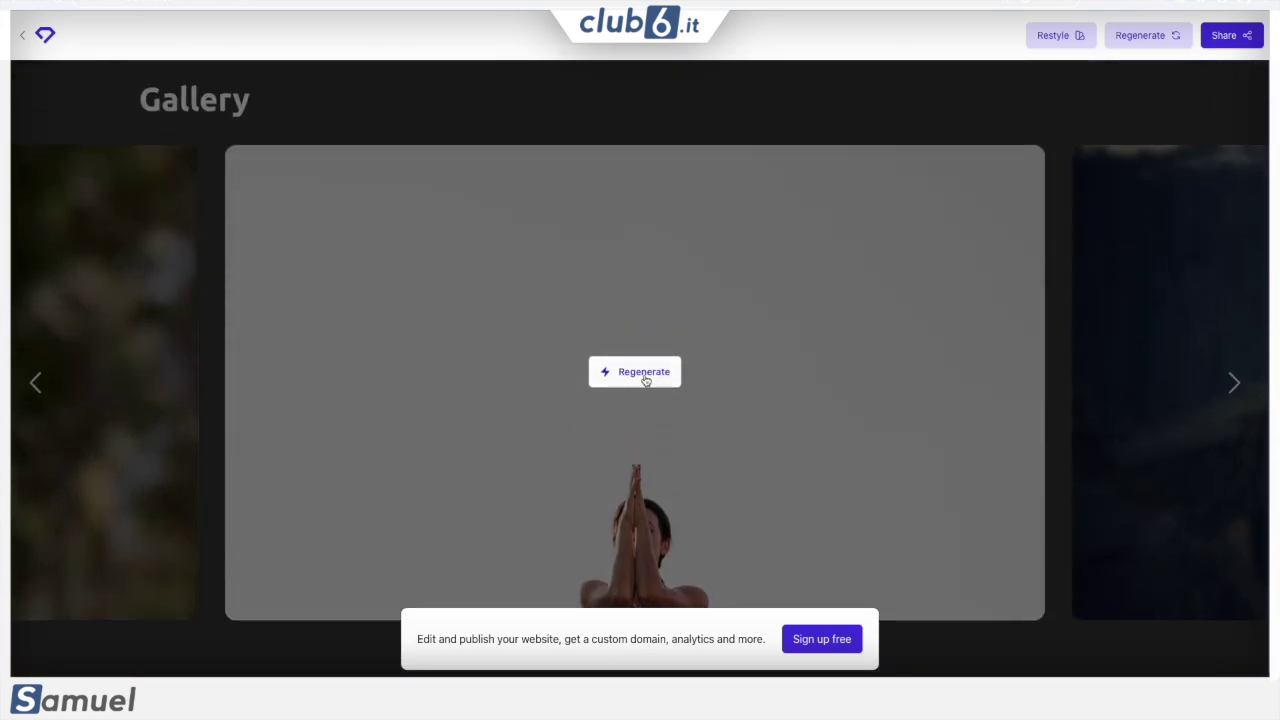
scroll(626, 380, up, 6)
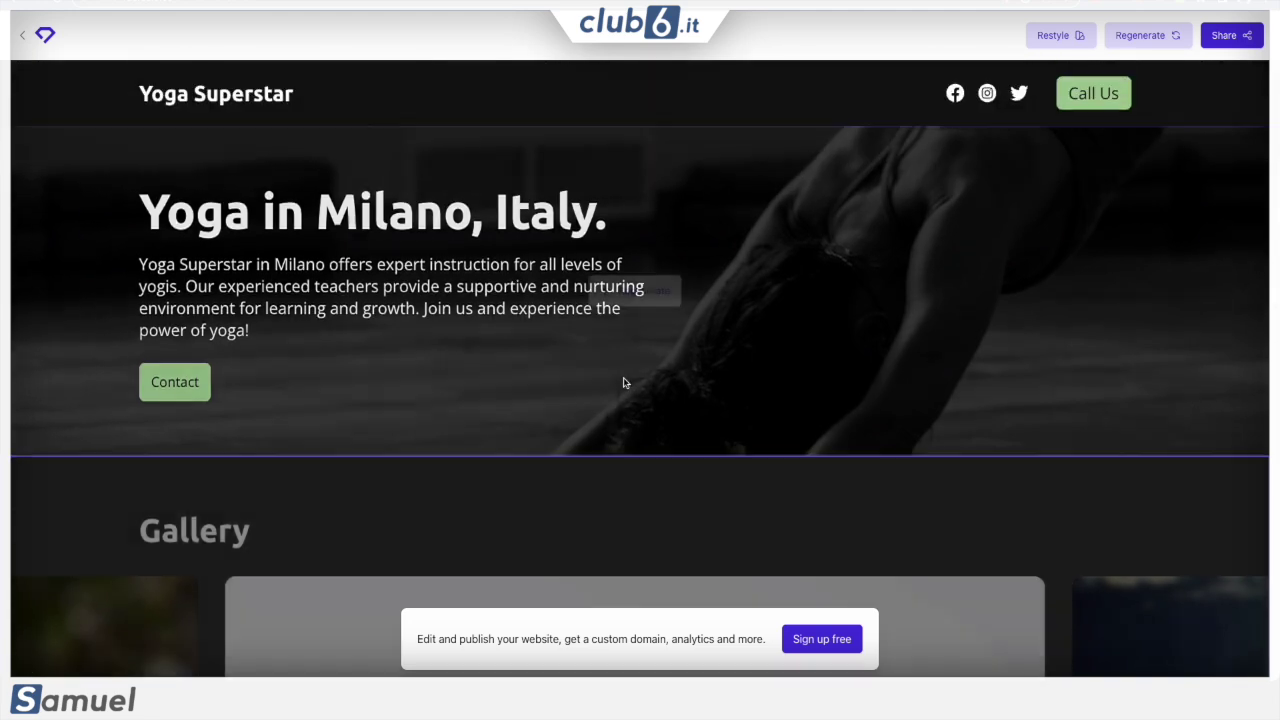
scroll(623, 383, down, 15)
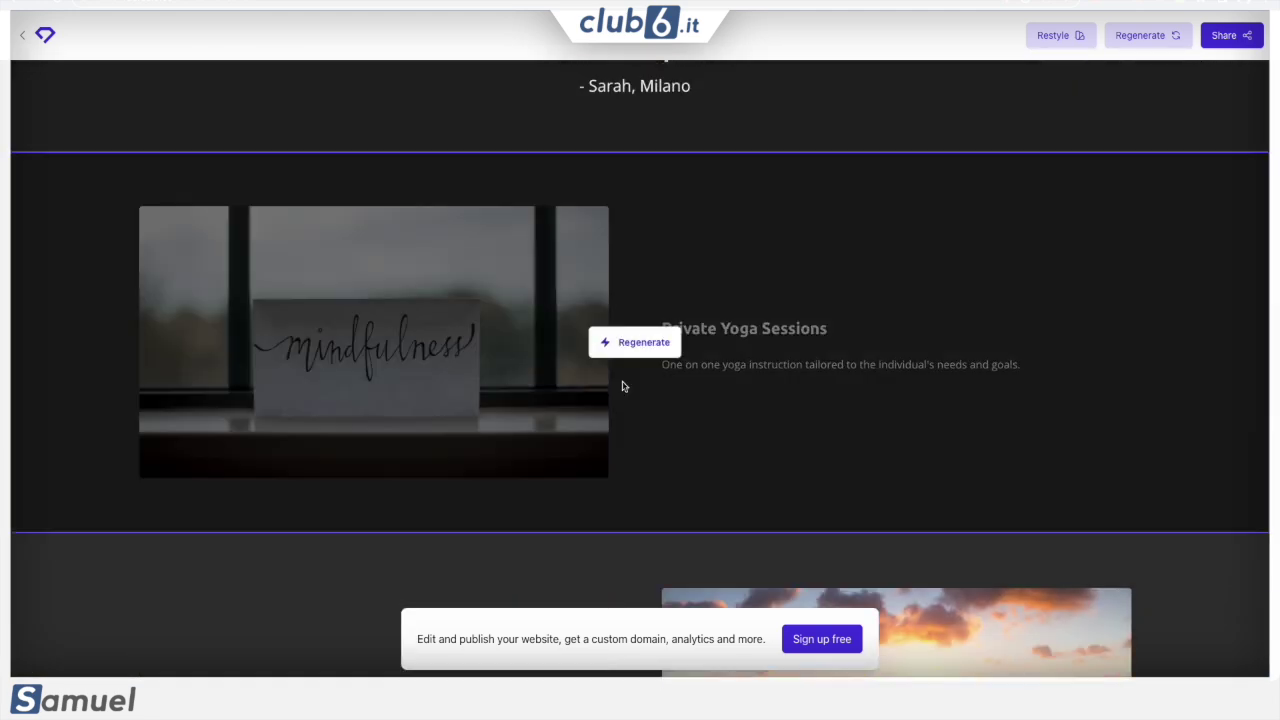
scroll(620, 386, down, 5)
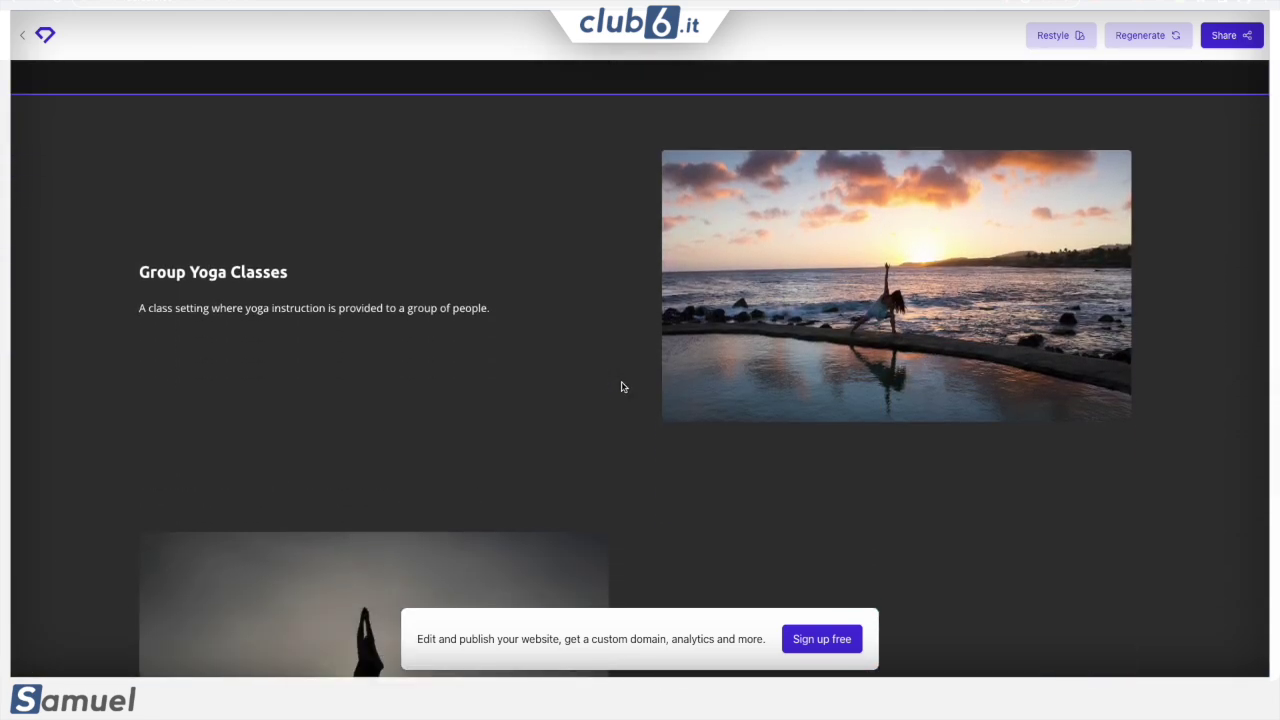
scroll(760, 348, down, 15)
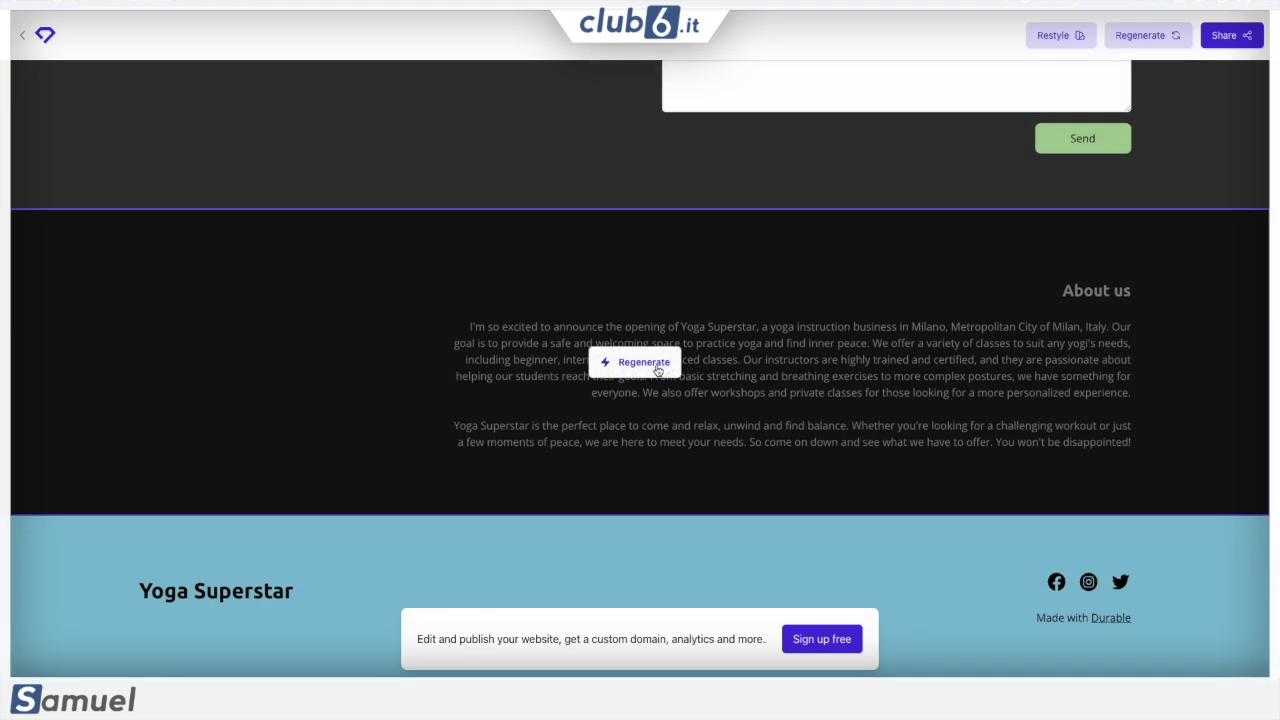
scroll(648, 370, up, 20)
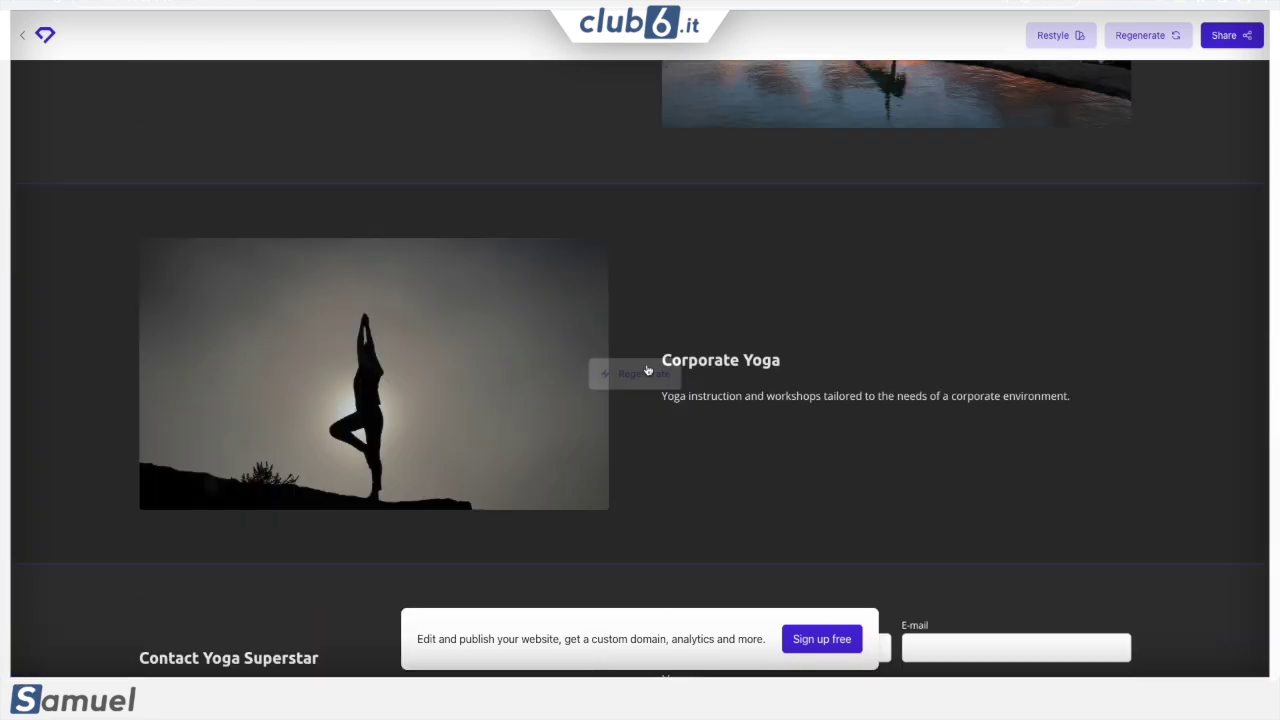
scroll(646, 369, up, 10)
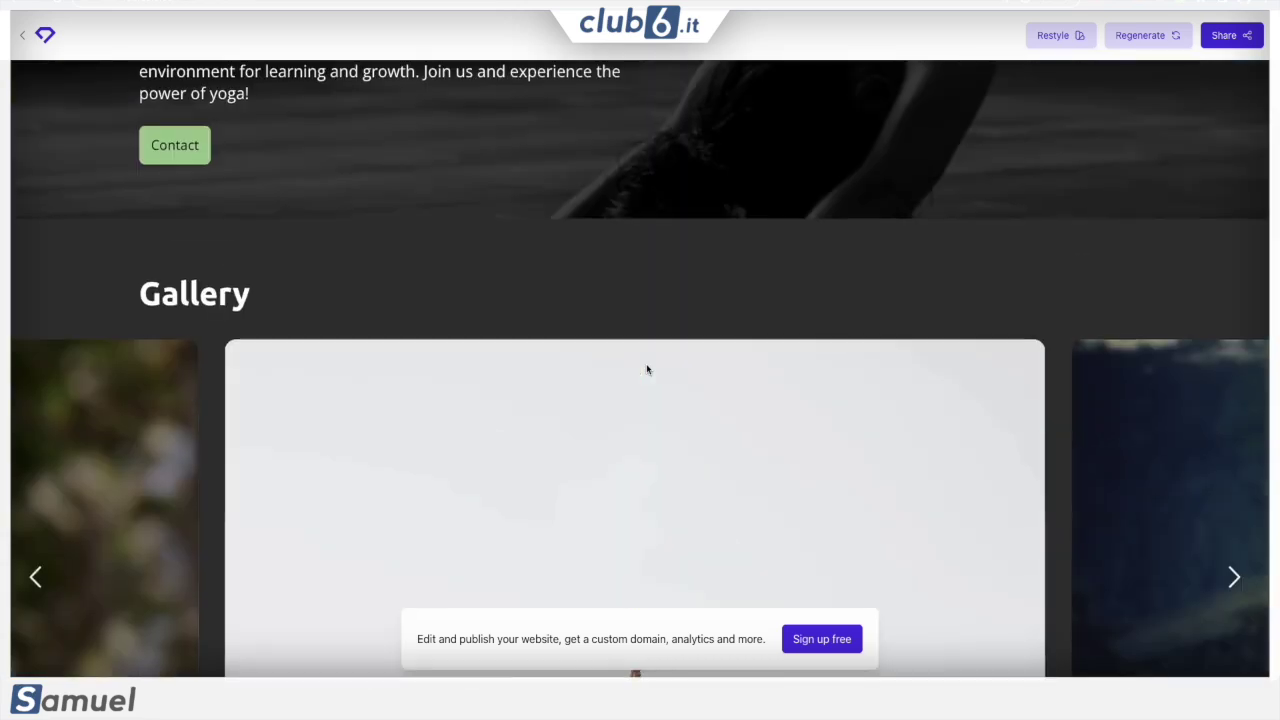
Examine the generated gallery, testimonial, yoga service sections, contact form and About us text in detail.
scroll(645, 371, down, 10)
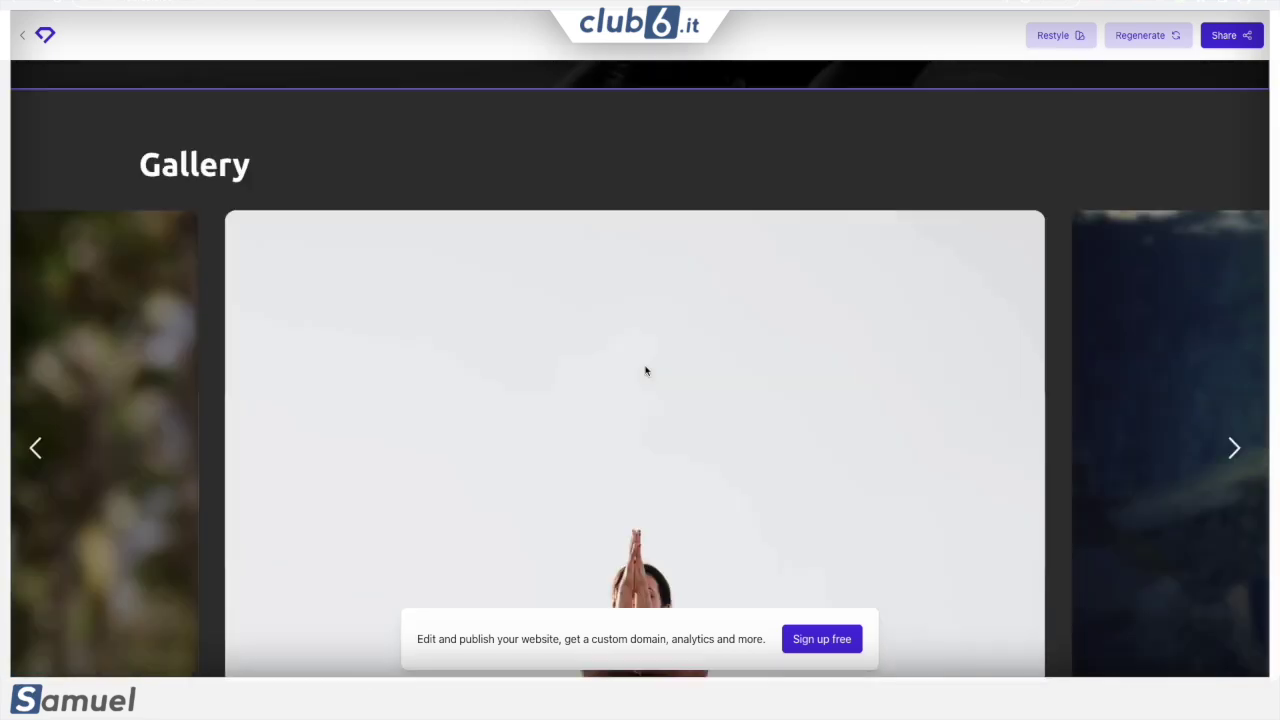
scroll(645, 371, down, 10)
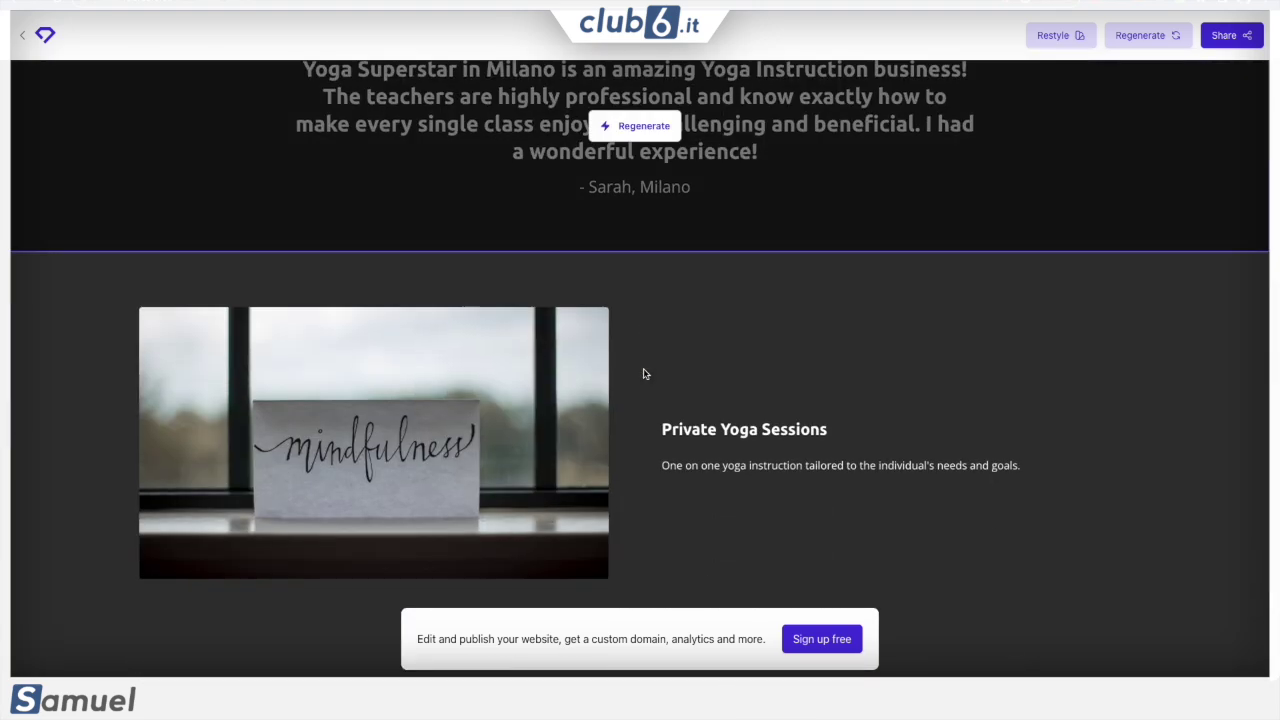
scroll(645, 371, up, 8)
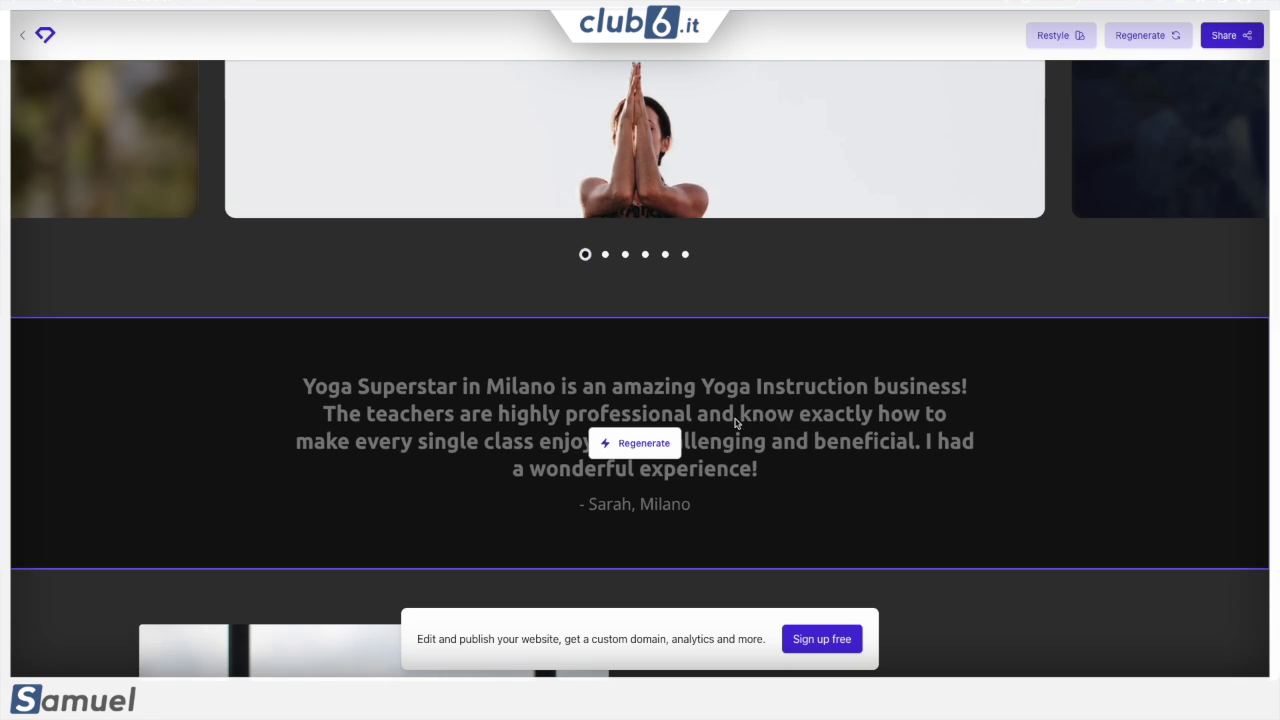
scroll(768, 418, down, 9)
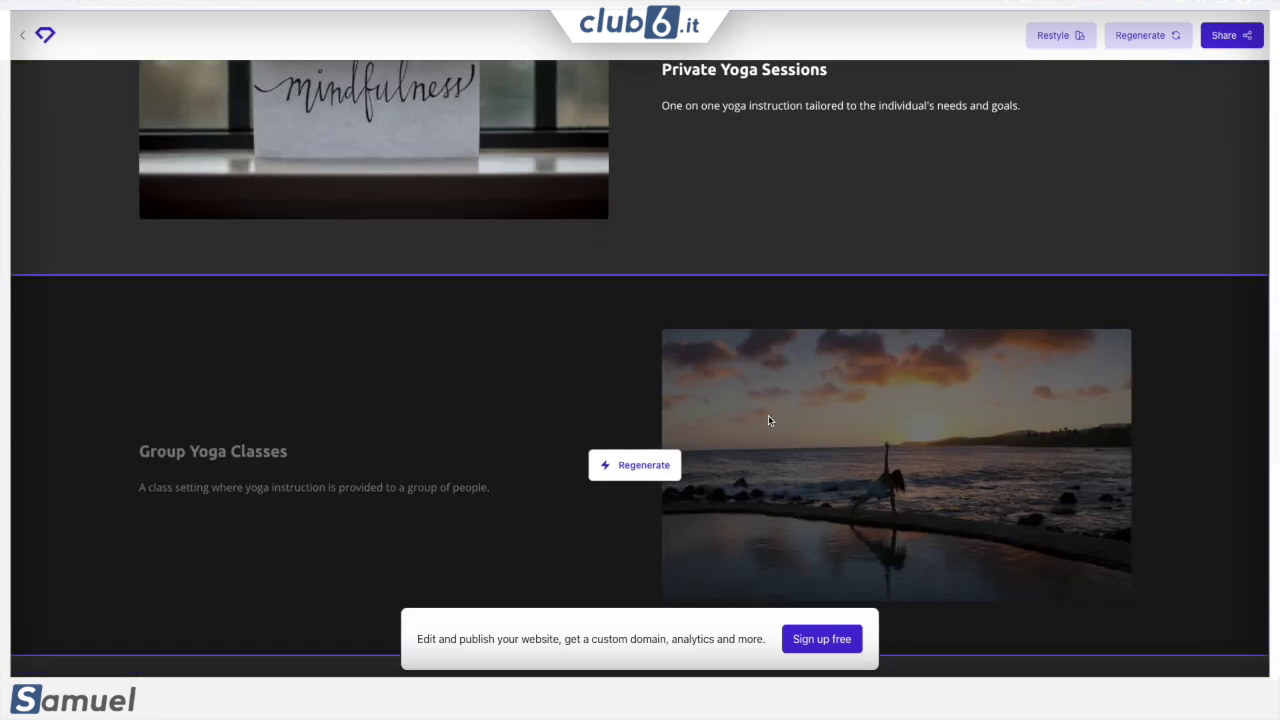
scroll(751, 394, down, 8)
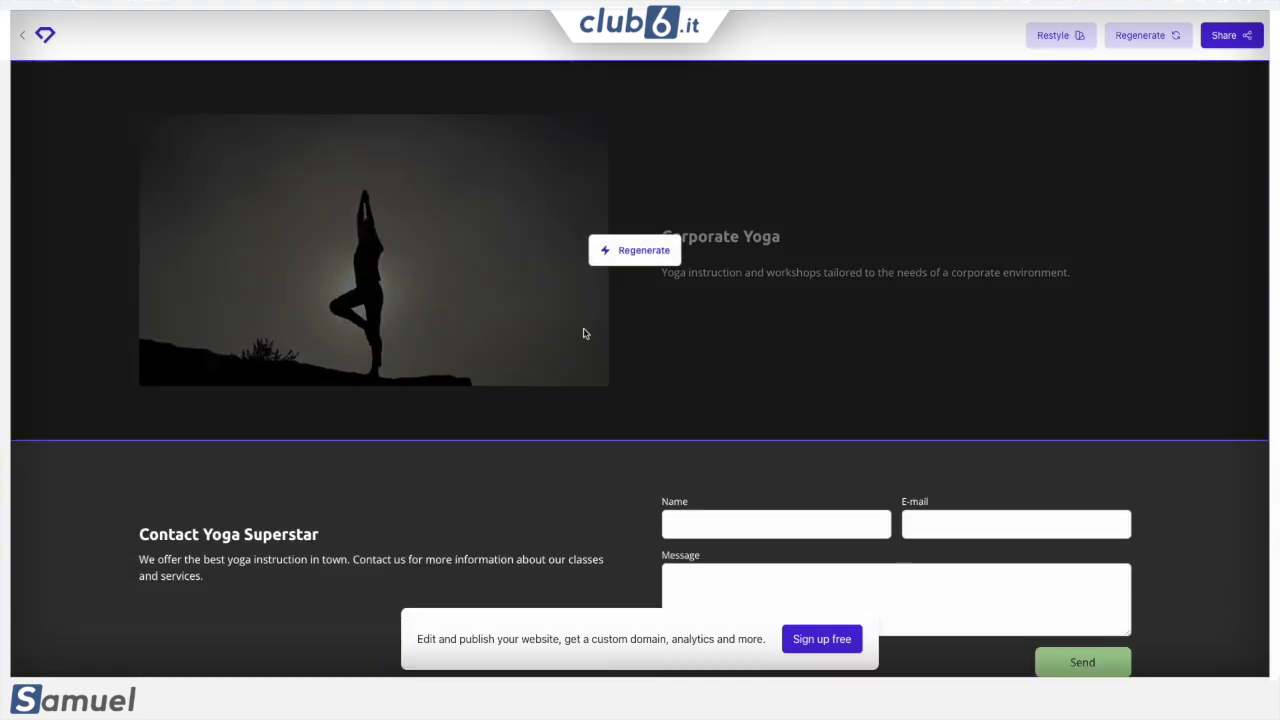
scroll(752, 357, up, 6)
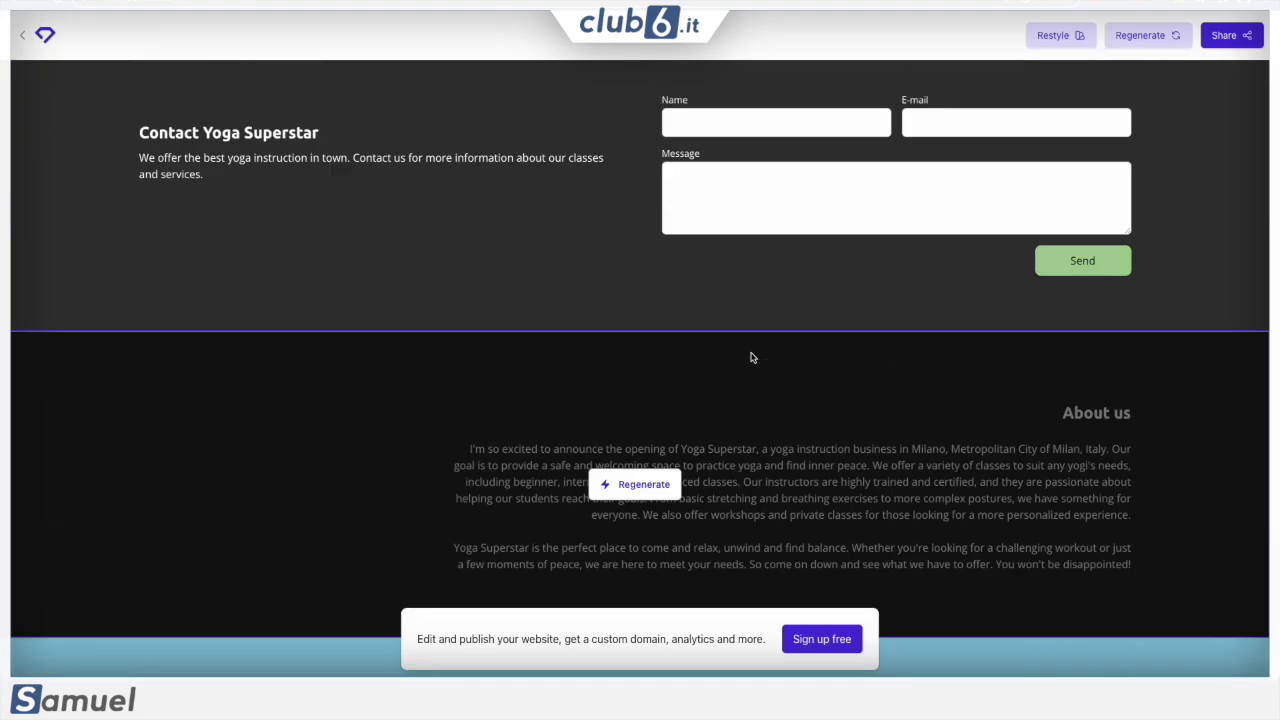
scroll(752, 357, down, 5)
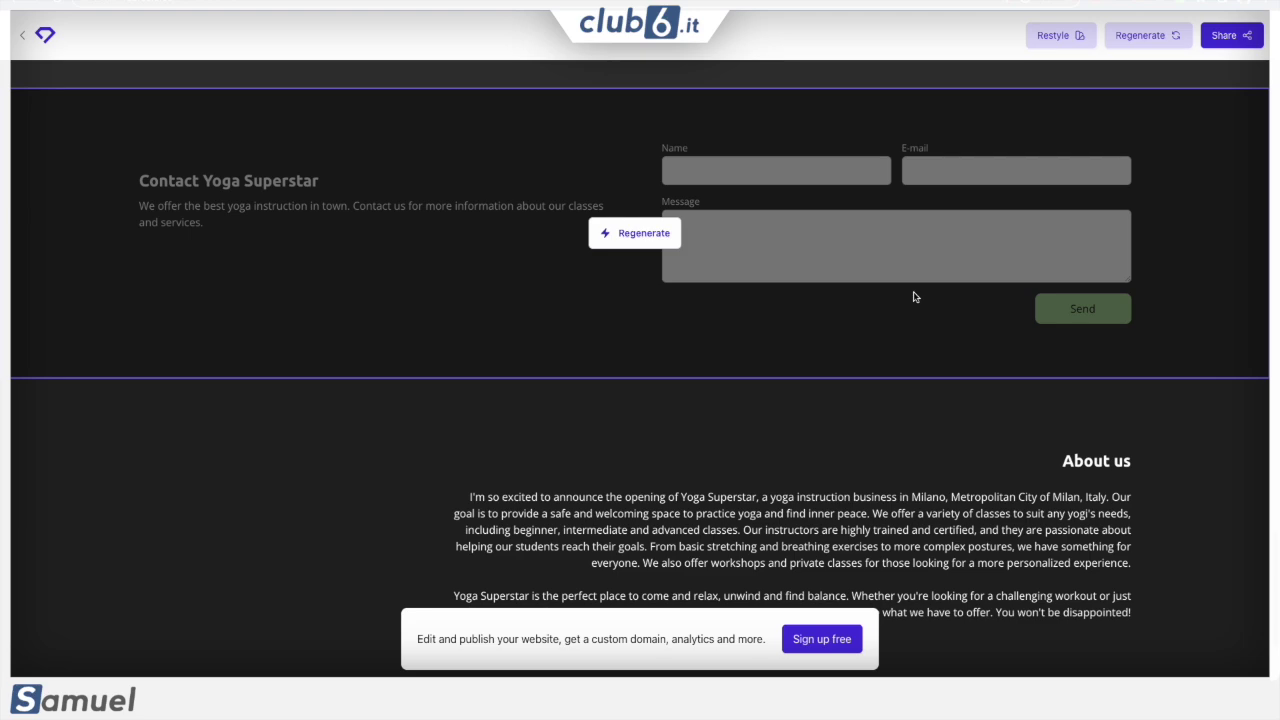
scroll(914, 299, down, 3)
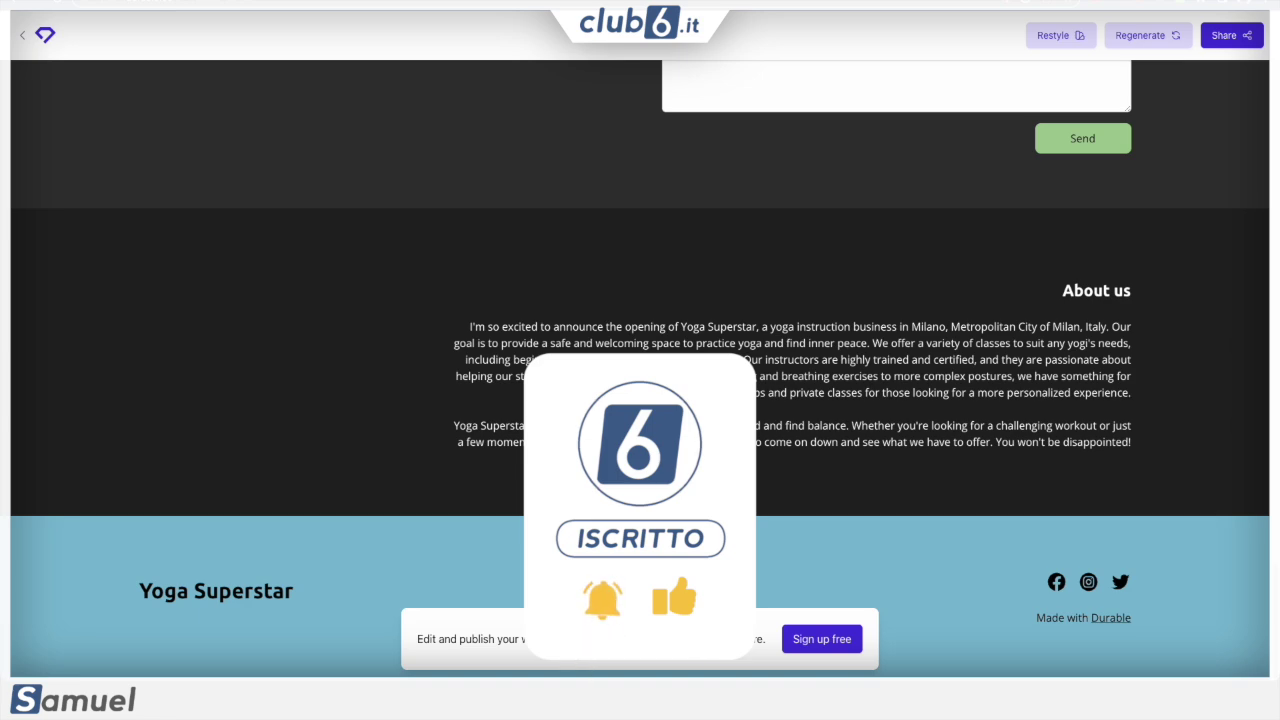
Sign up for a free account to edit and publish the website, using the account's e-mail address.
scroll(683, 539, up, 15)
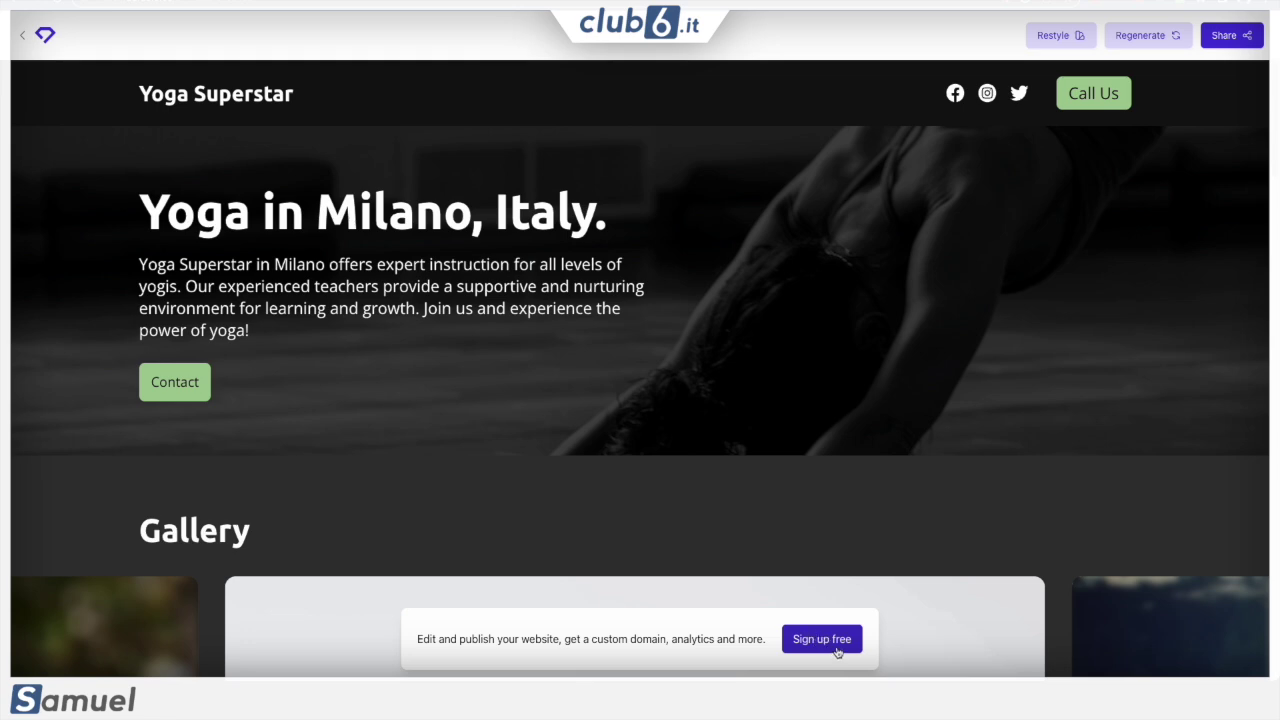
click(838, 646)
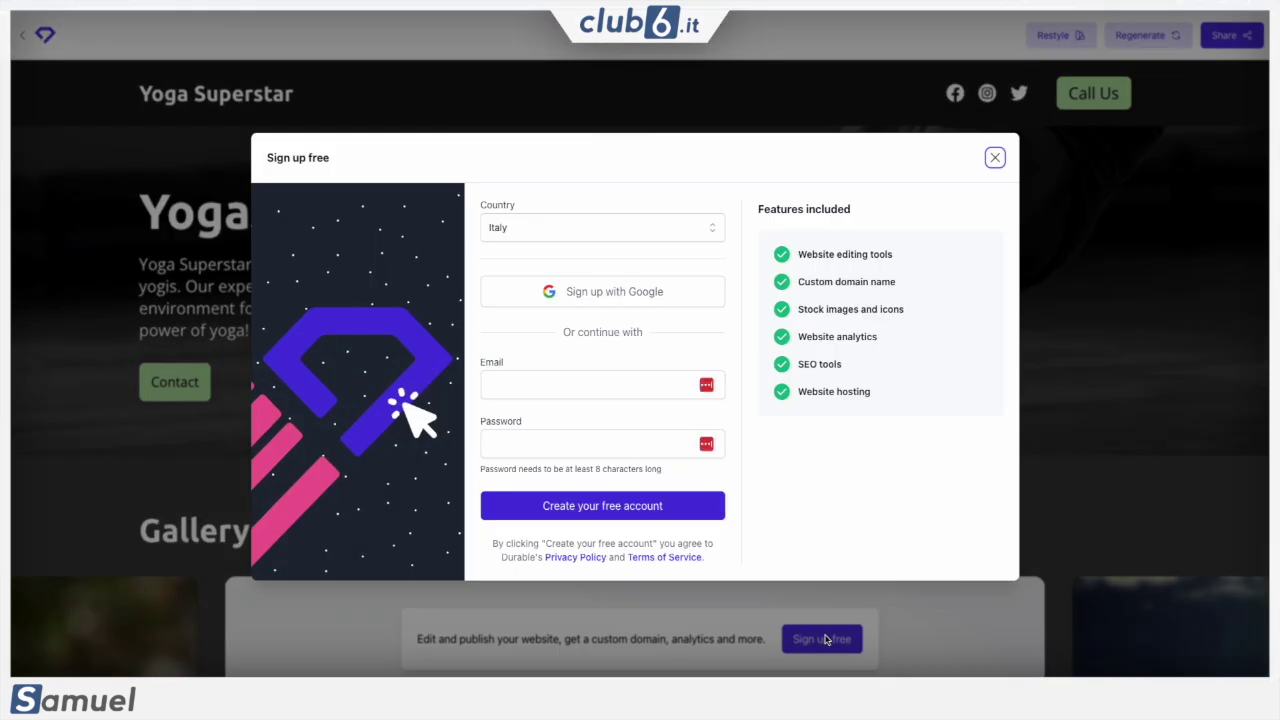
click(622, 388)
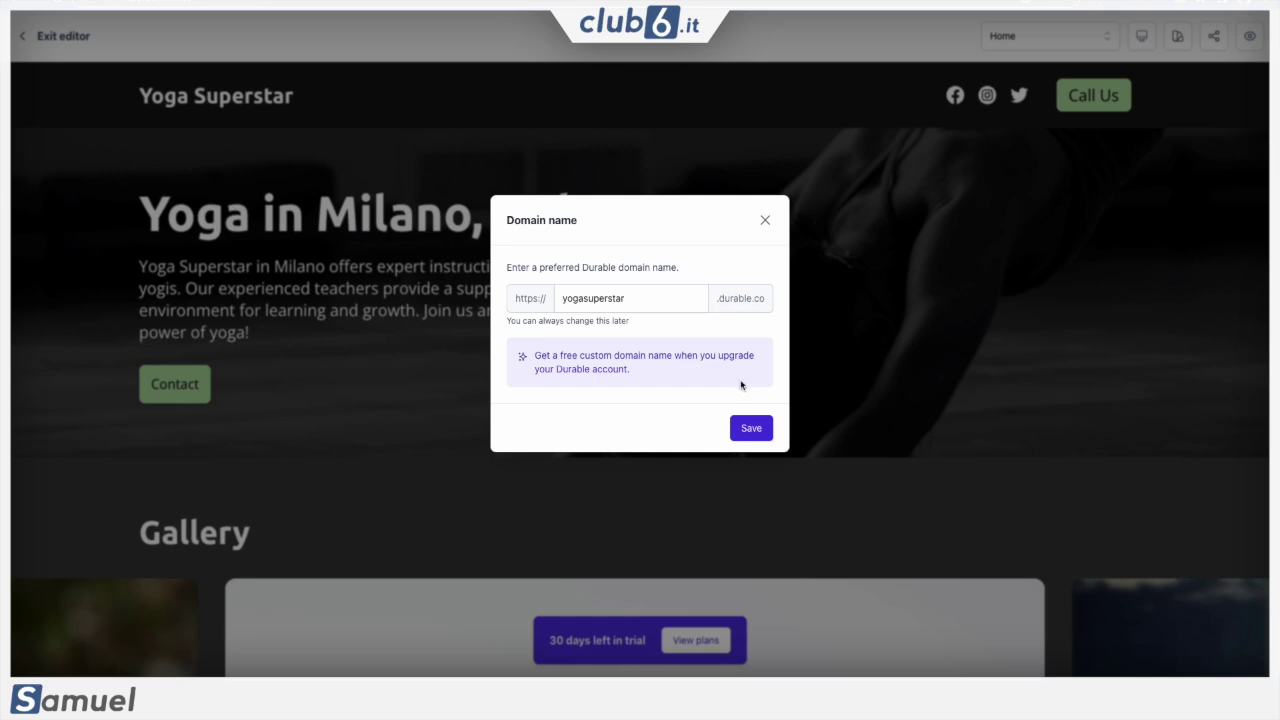
Save yogasuperstar as the site's Durable domain name and choose to customize the website.
click(752, 437)
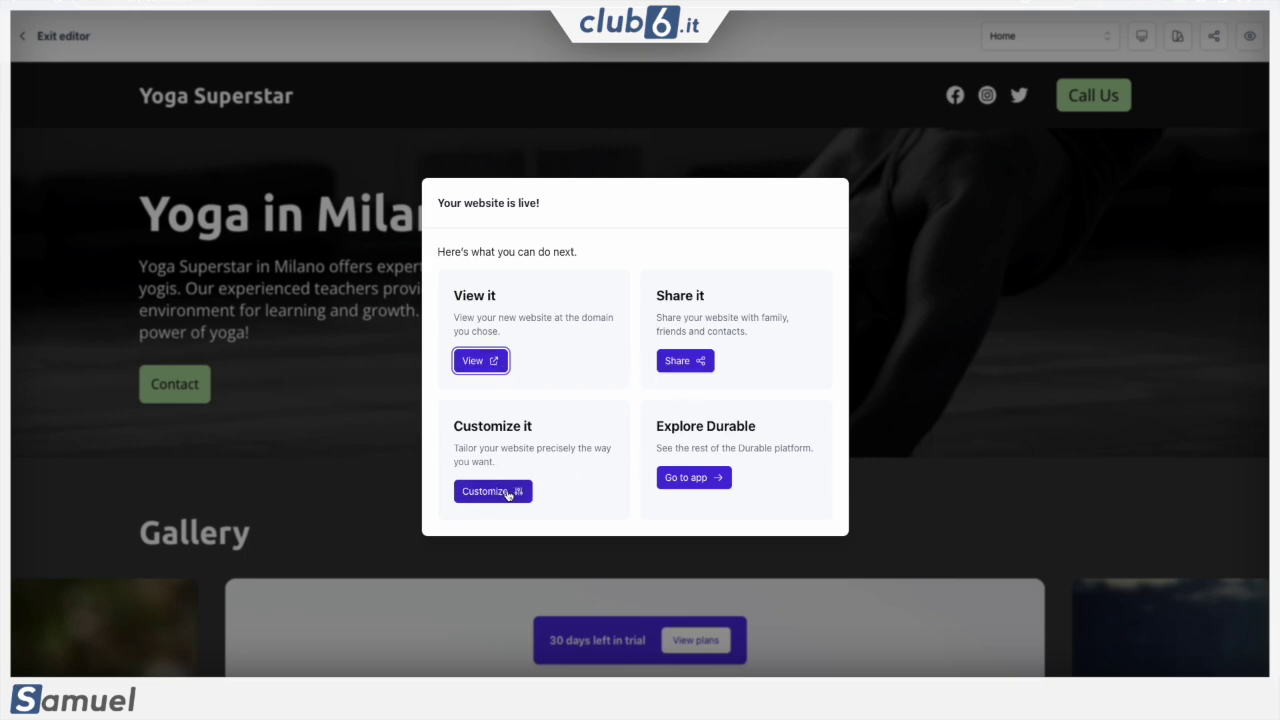
click(492, 491)
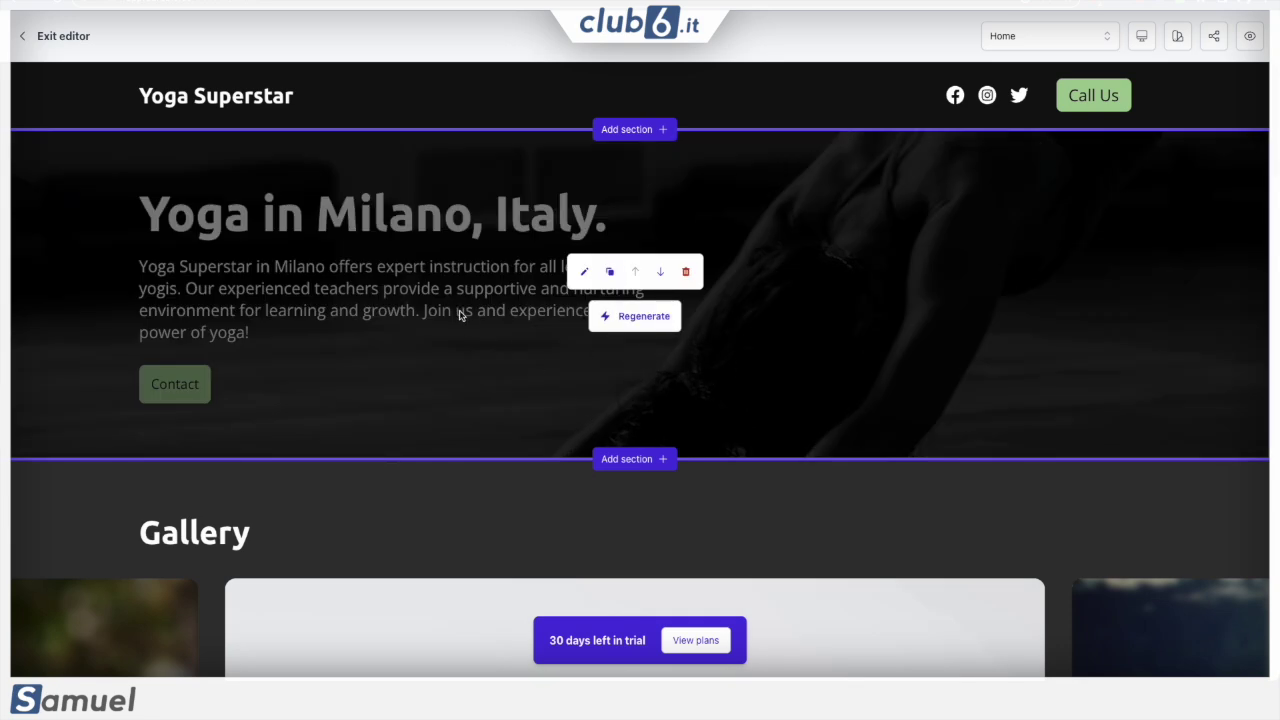
Open the banner section's settings, review its text and the button's link type options, and close them without changes.
click(584, 272)
scroll(1135, 210, down, 2)
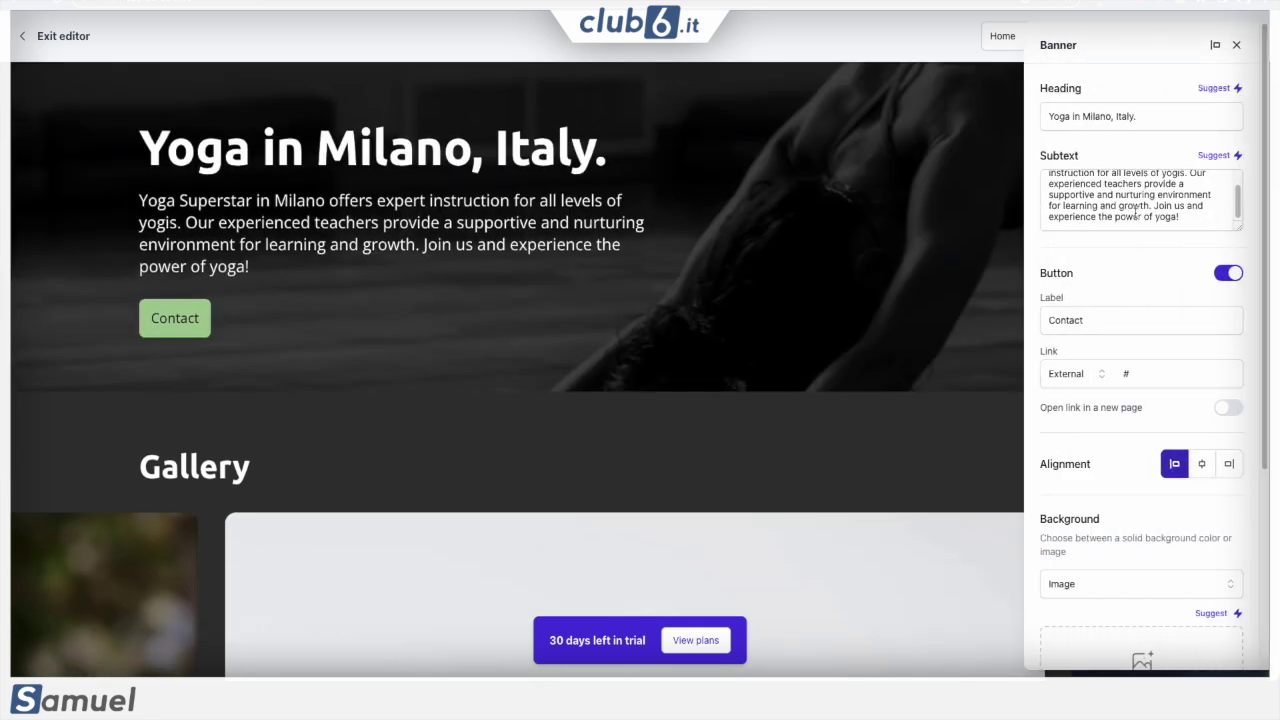
scroll(1135, 210, up, 2)
scroll(1135, 210, down, 2)
click(1098, 376)
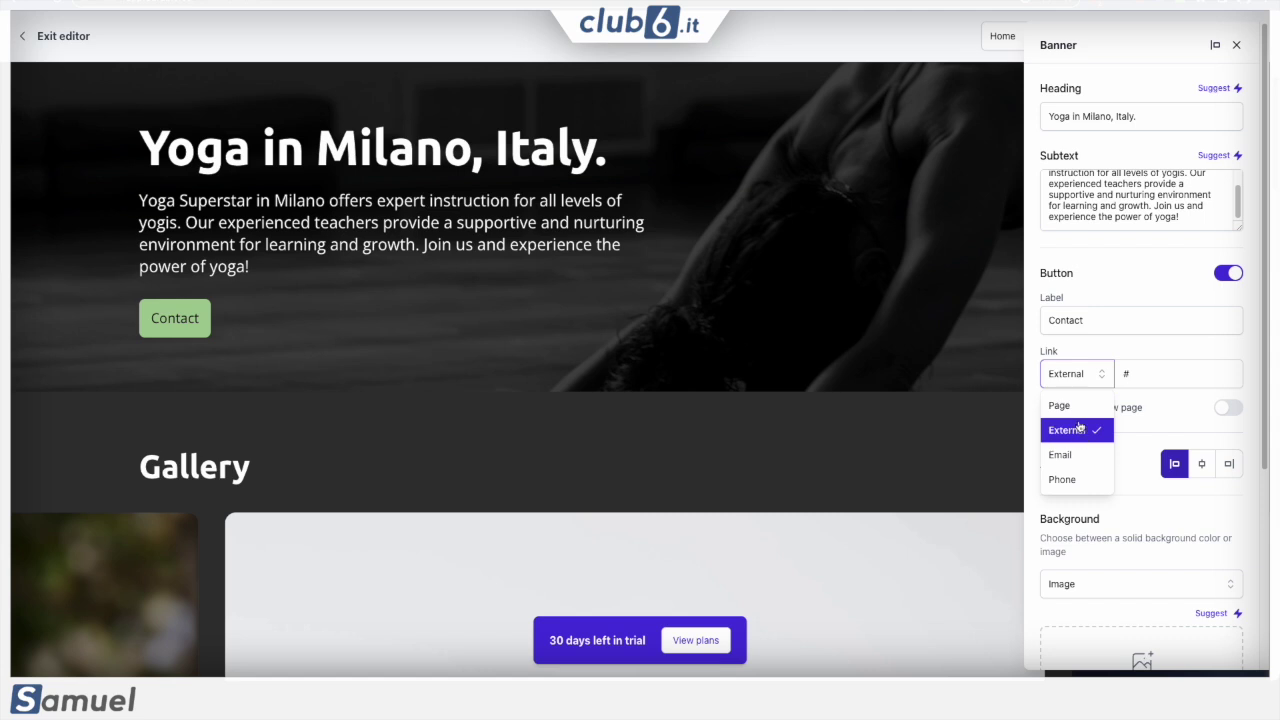
click(980, 410)
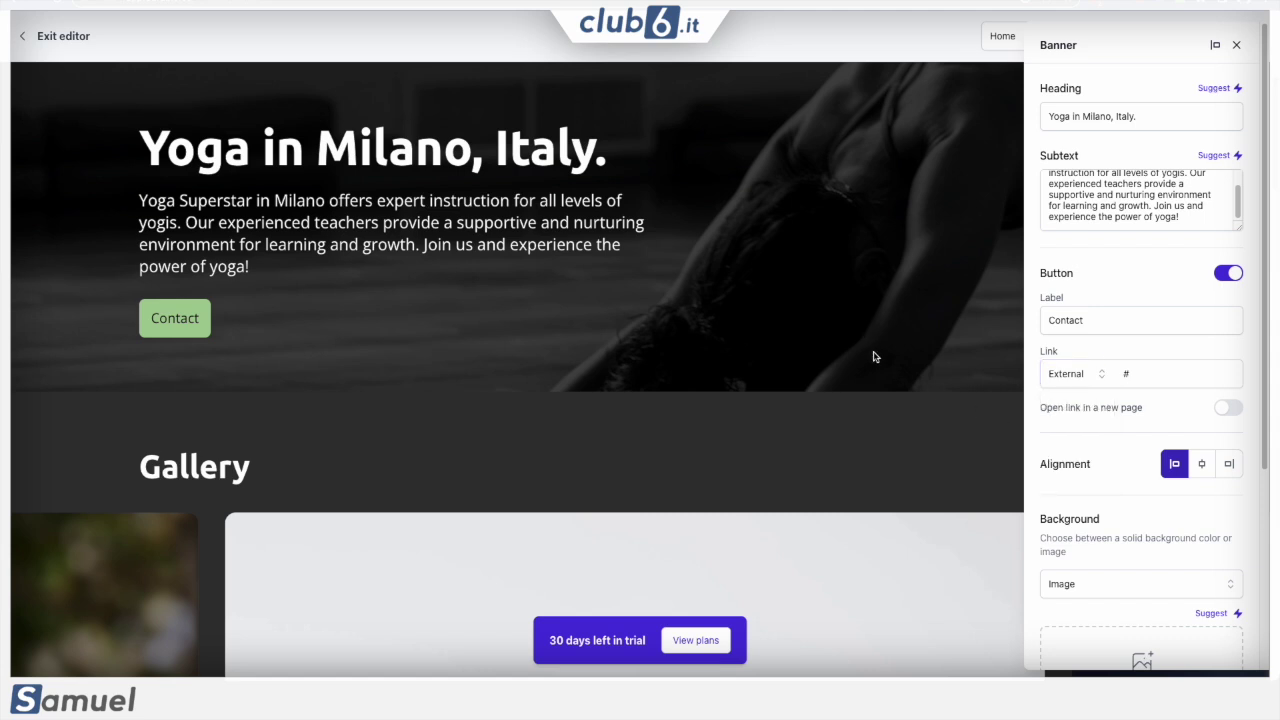
click(1237, 44)
Open the Gallery section's settings, review its heading, style, image and aspect ratio options, and close them.
scroll(950, 296, down, 4)
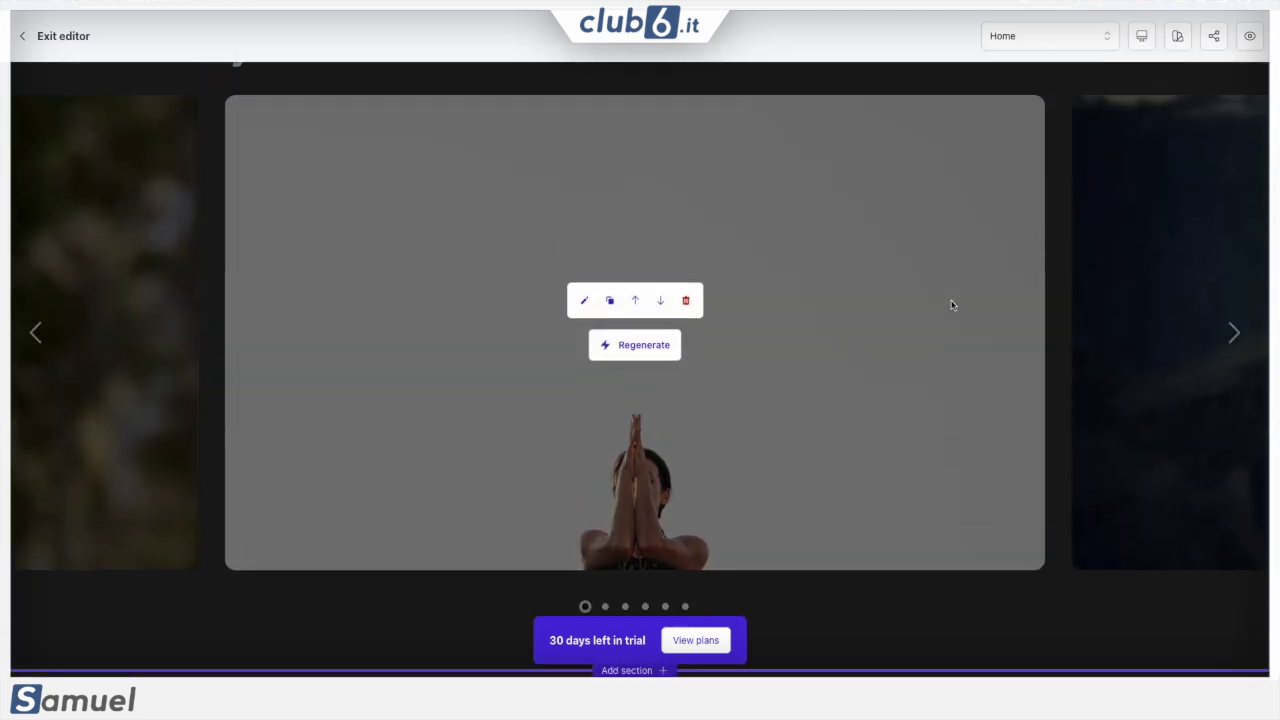
scroll(952, 305, up, 1)
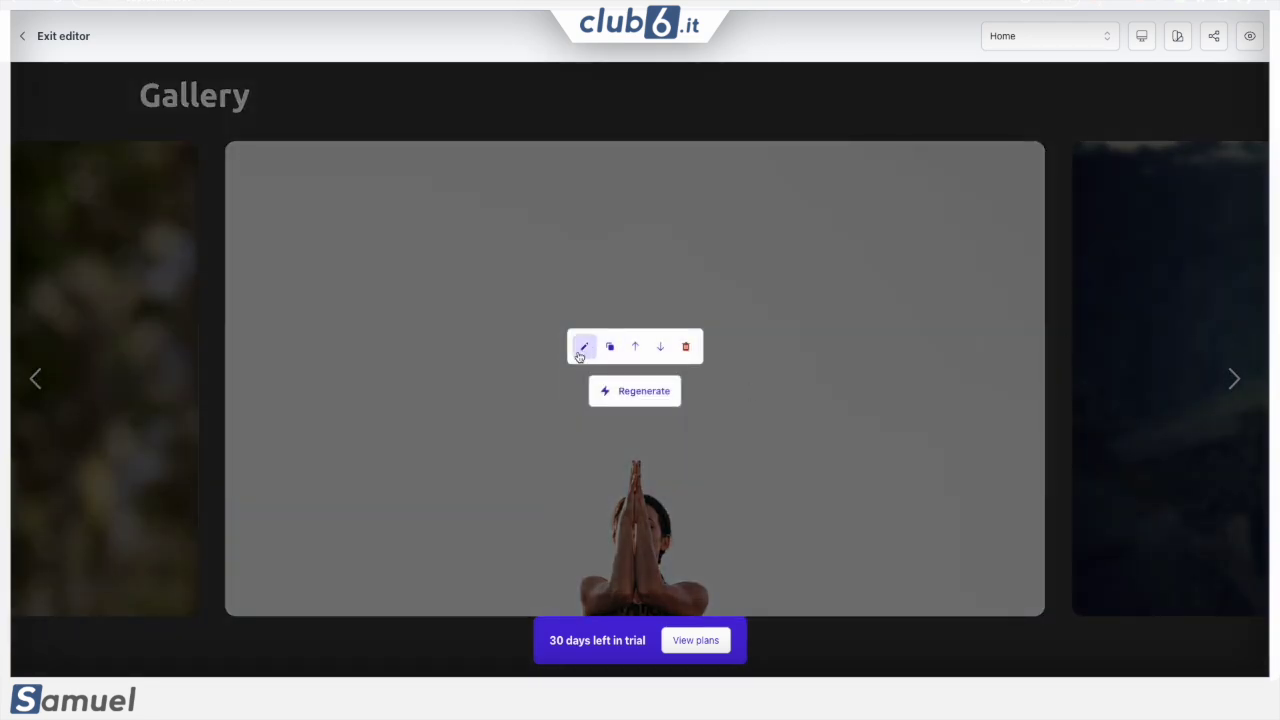
click(583, 348)
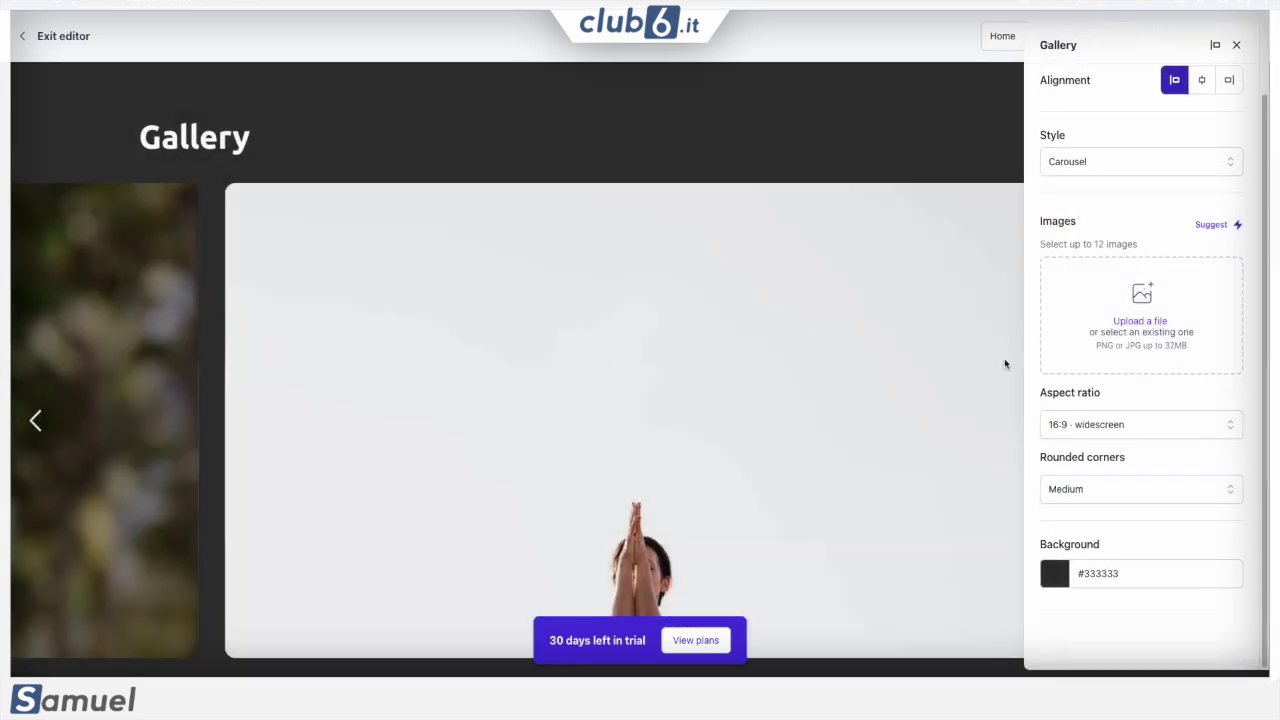
scroll(1040, 330, up, 1)
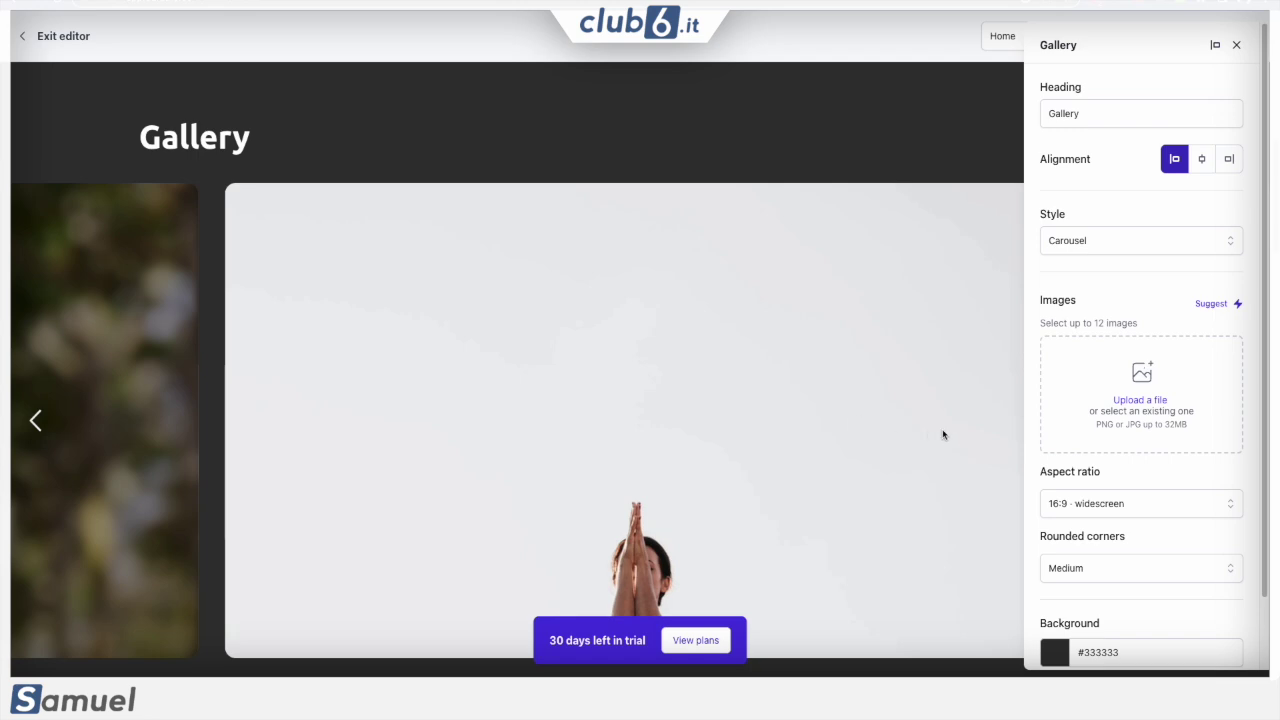
click(1236, 45)
Open the testimonial section's settings, check its testimonial, alignment and background options, and close them.
scroll(927, 371, down, 7)
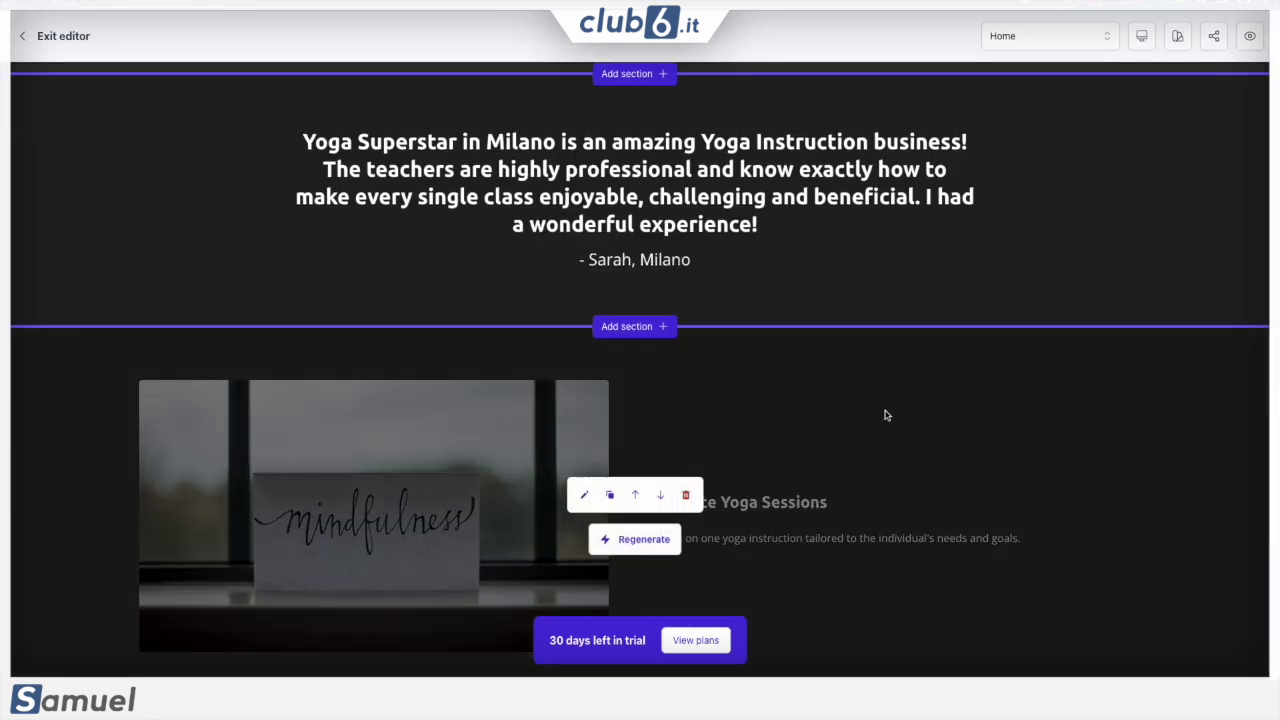
scroll(886, 414, up, 5)
scroll(798, 462, down, 3)
click(585, 347)
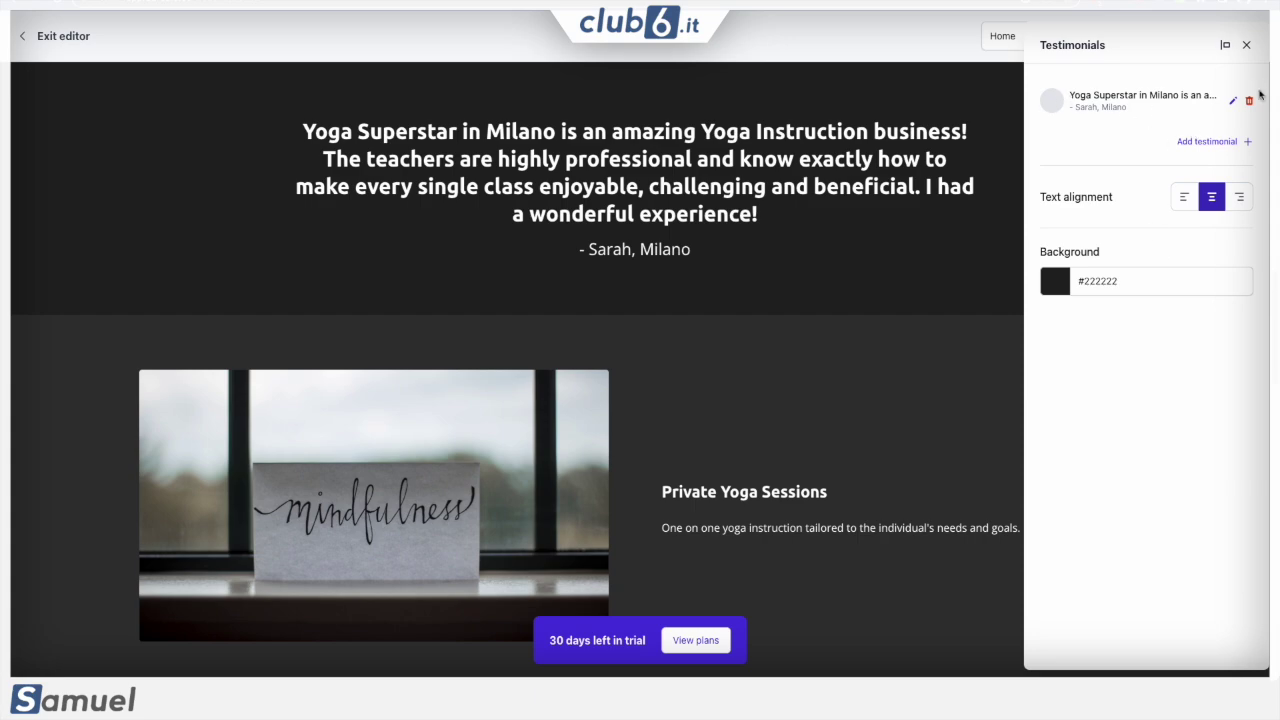
click(1246, 45)
Open the contact form section's settings, review its text, form alignment and input field options, and close them.
scroll(789, 414, down, 10)
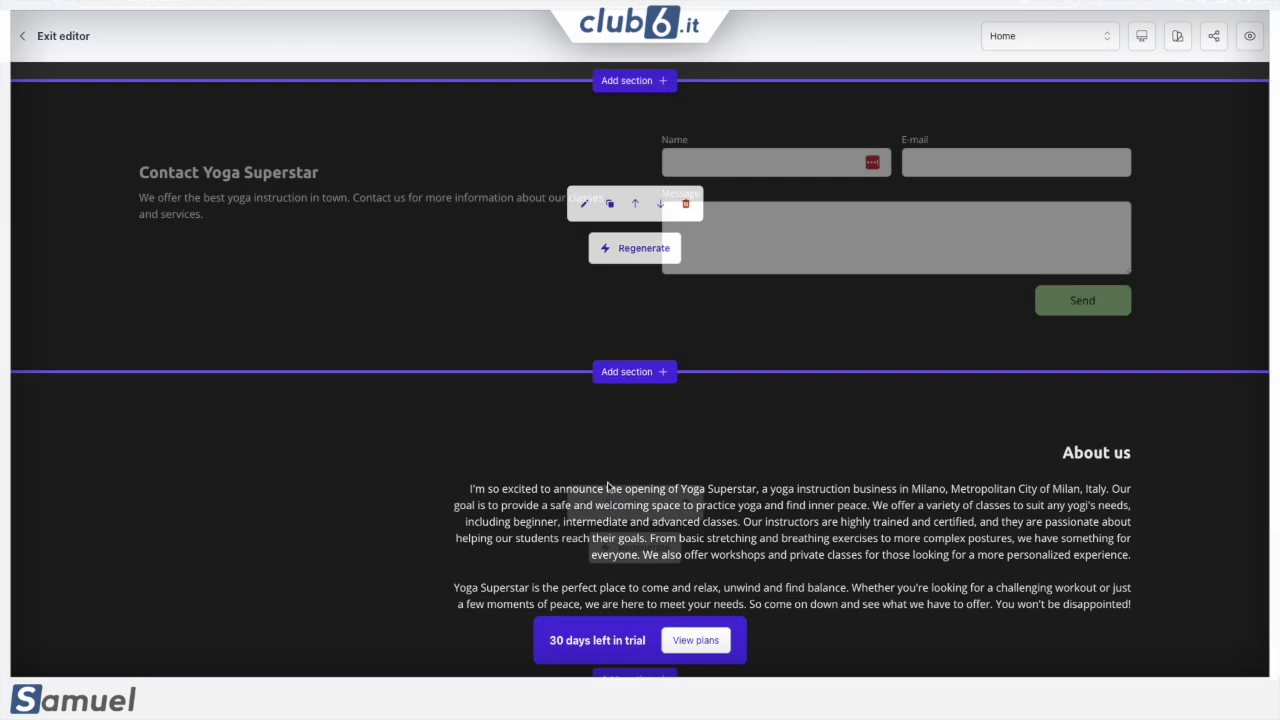
scroll(606, 490, down, 1)
scroll(606, 488, up, 1)
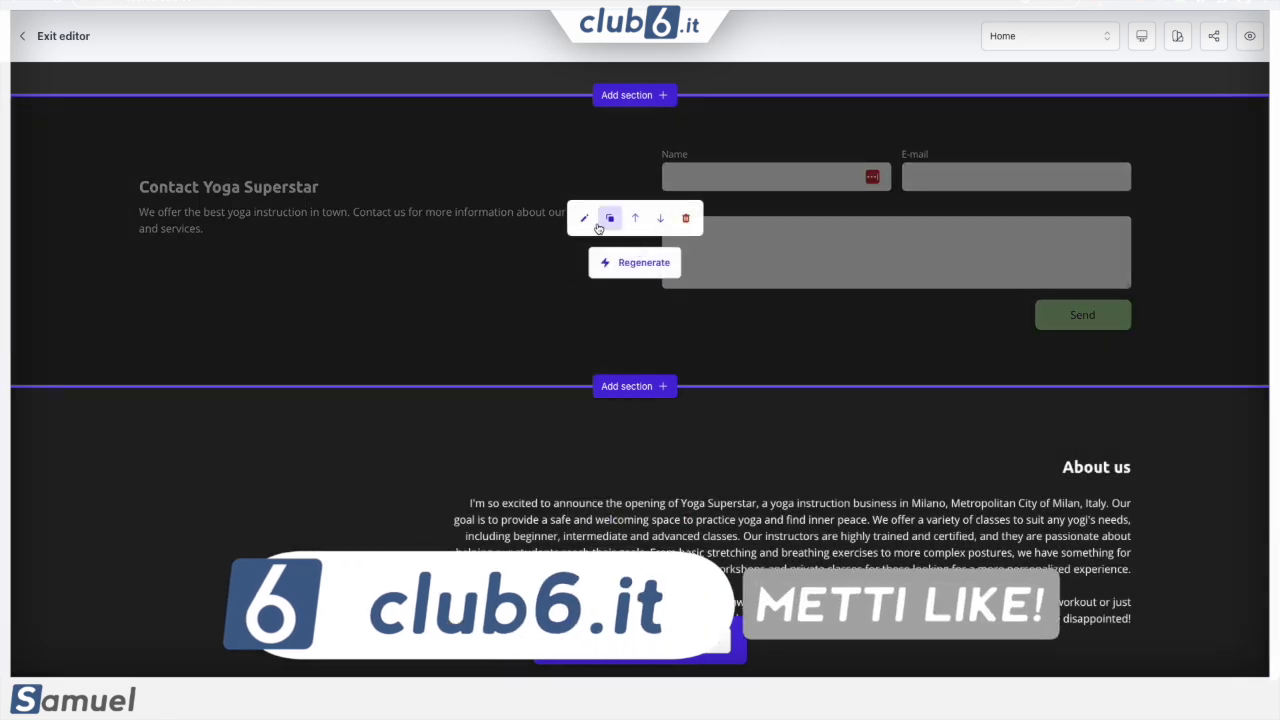
click(585, 218)
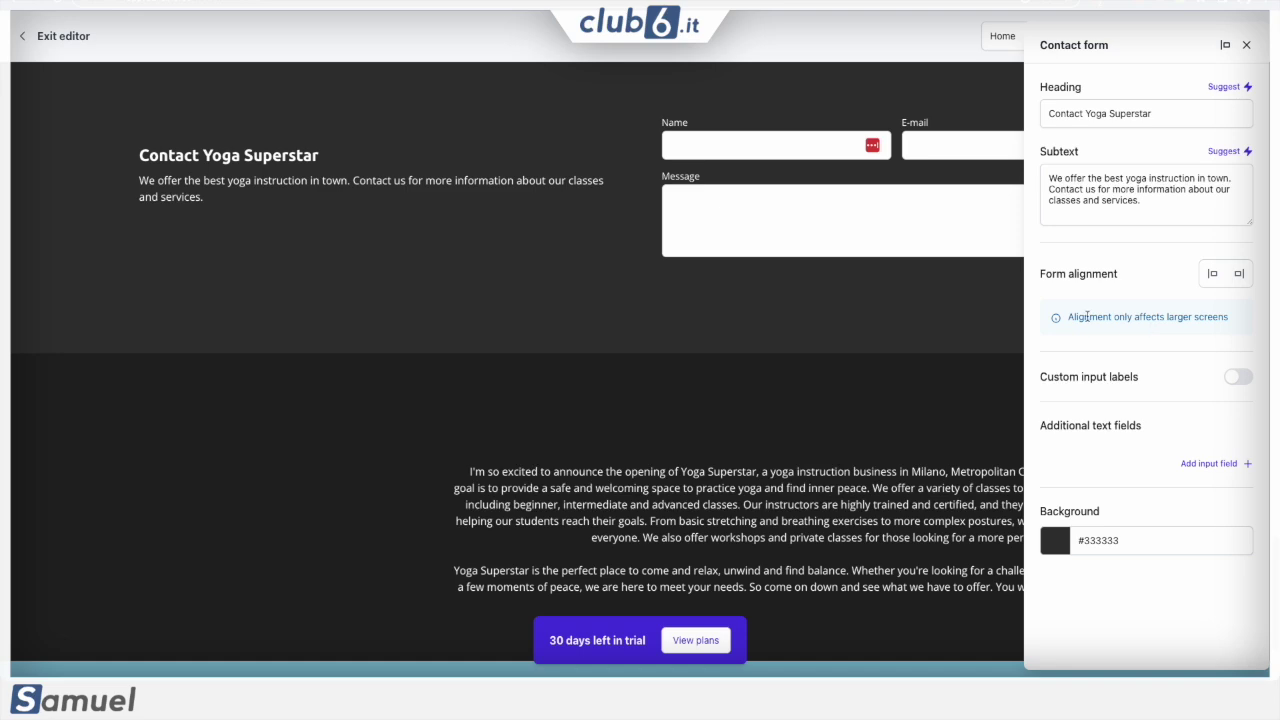
click(1247, 45)
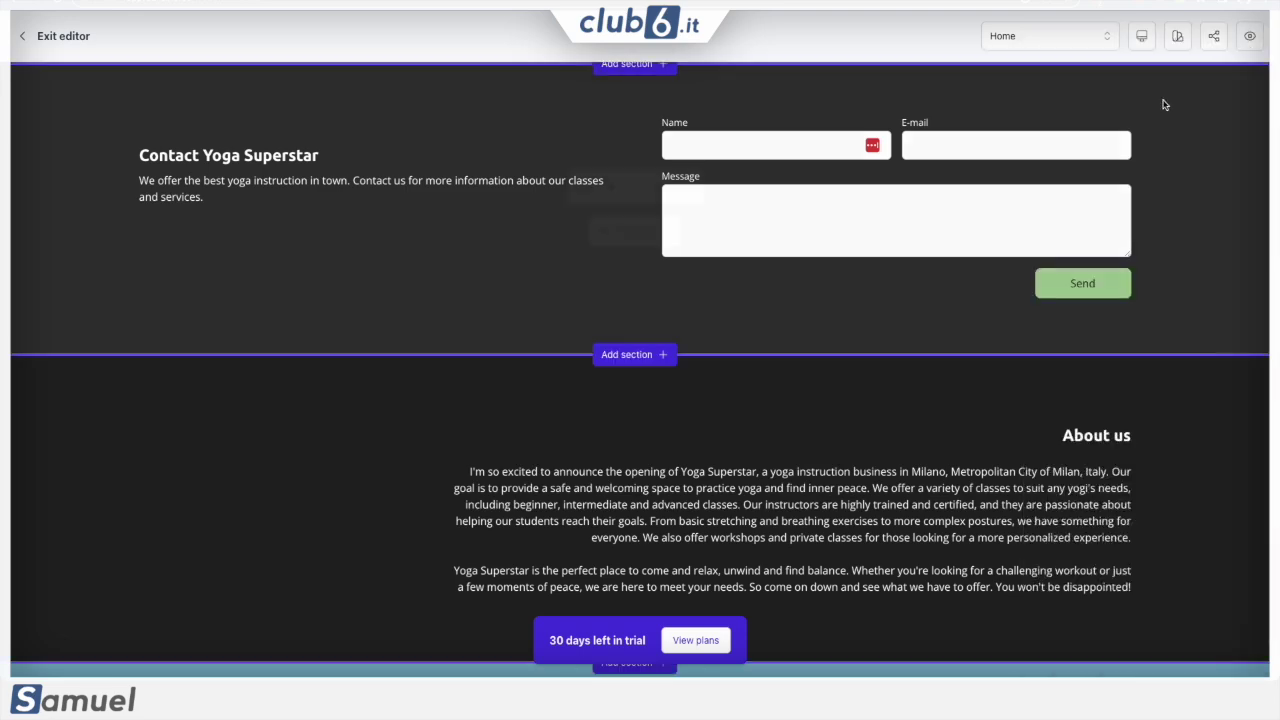
scroll(900, 271, down, 2)
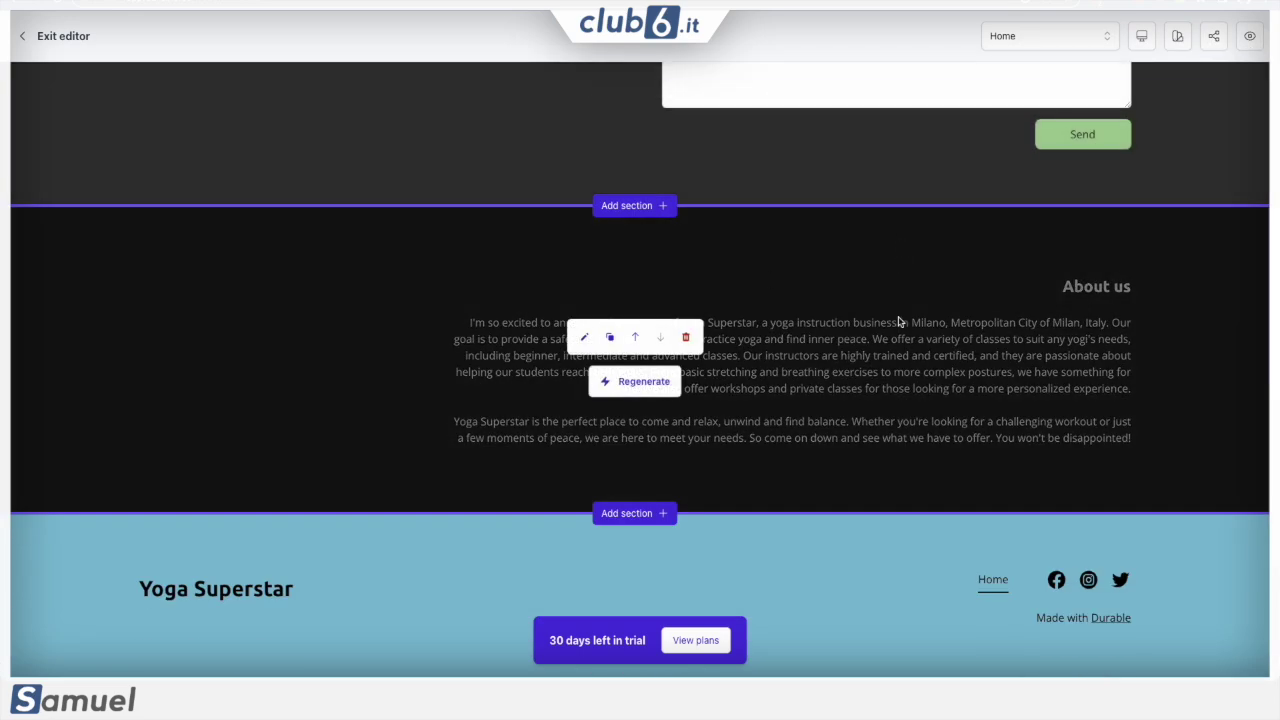
Look over the Home page's sections from About us back up to the opening banner.
scroll(1086, 160, up, 10)
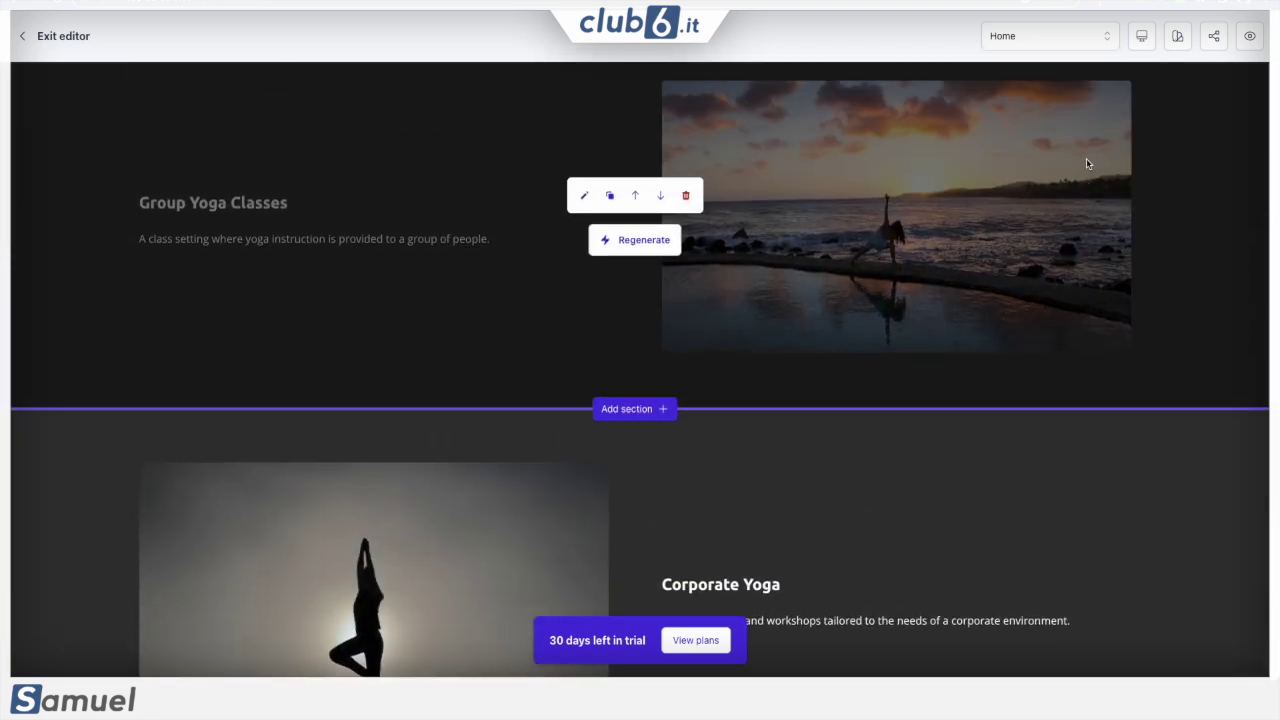
scroll(960, 260, down, 10)
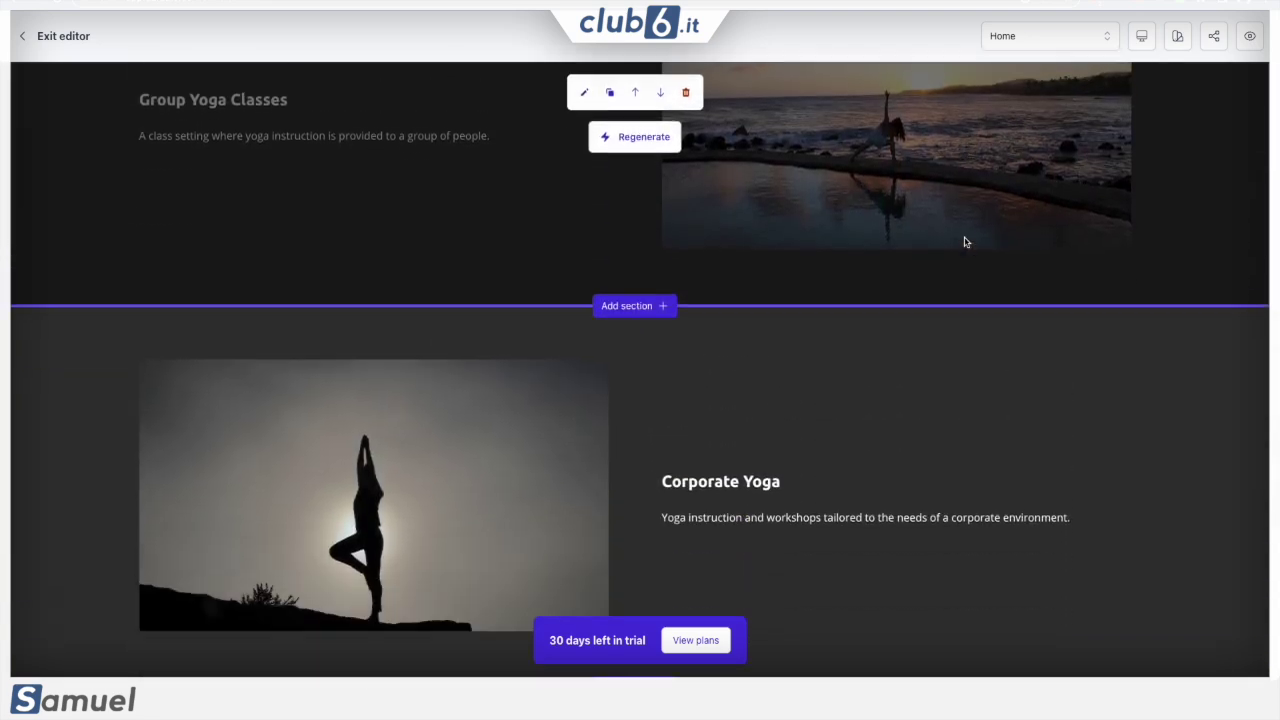
scroll(946, 316, up, 3)
scroll(946, 318, down, 3)
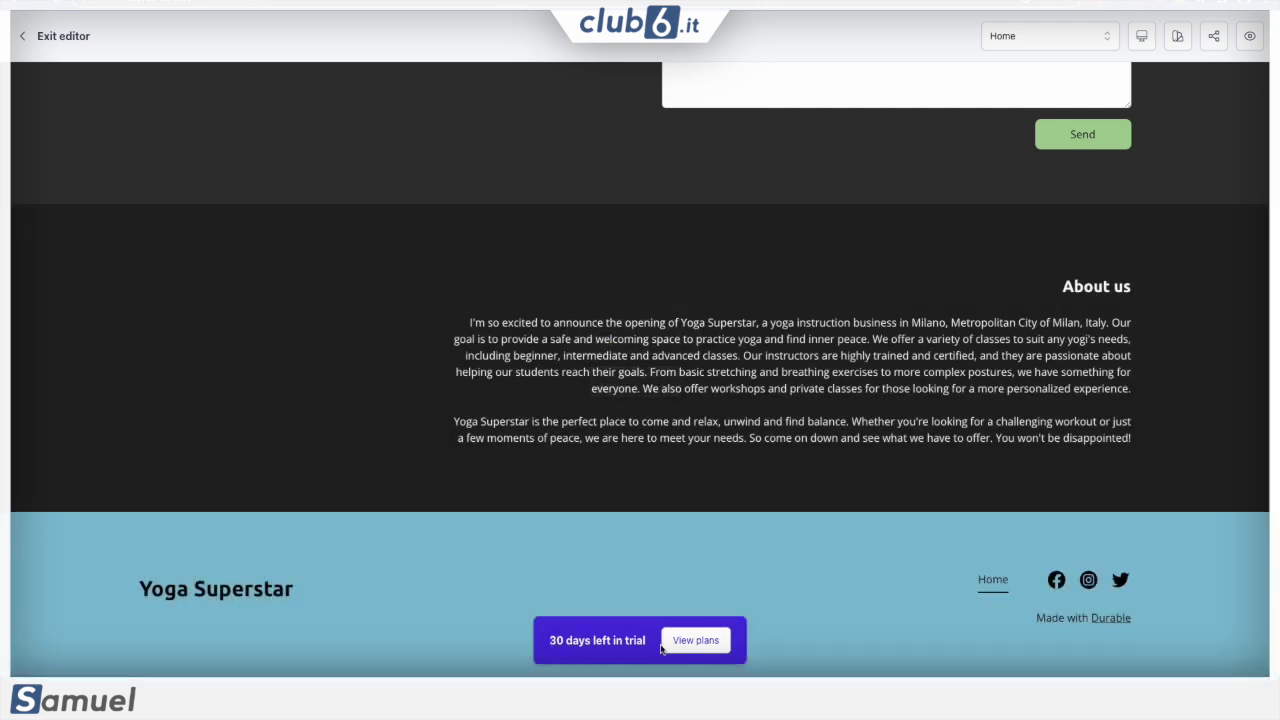
scroll(778, 467, up, 10)
scroll(778, 467, up, 10)
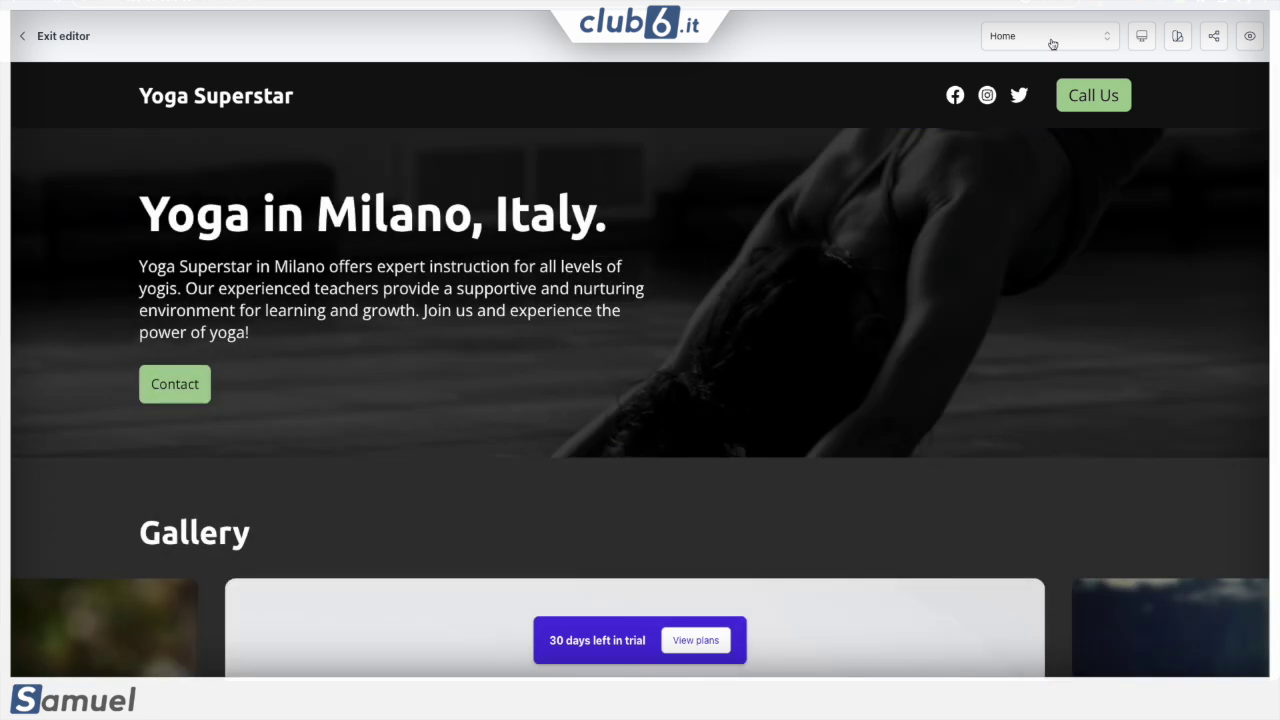
Create and save a new website page titled "Nuova pagina contat" with the label "Nuova".
click(1051, 40)
click(1051, 40)
click(1051, 40)
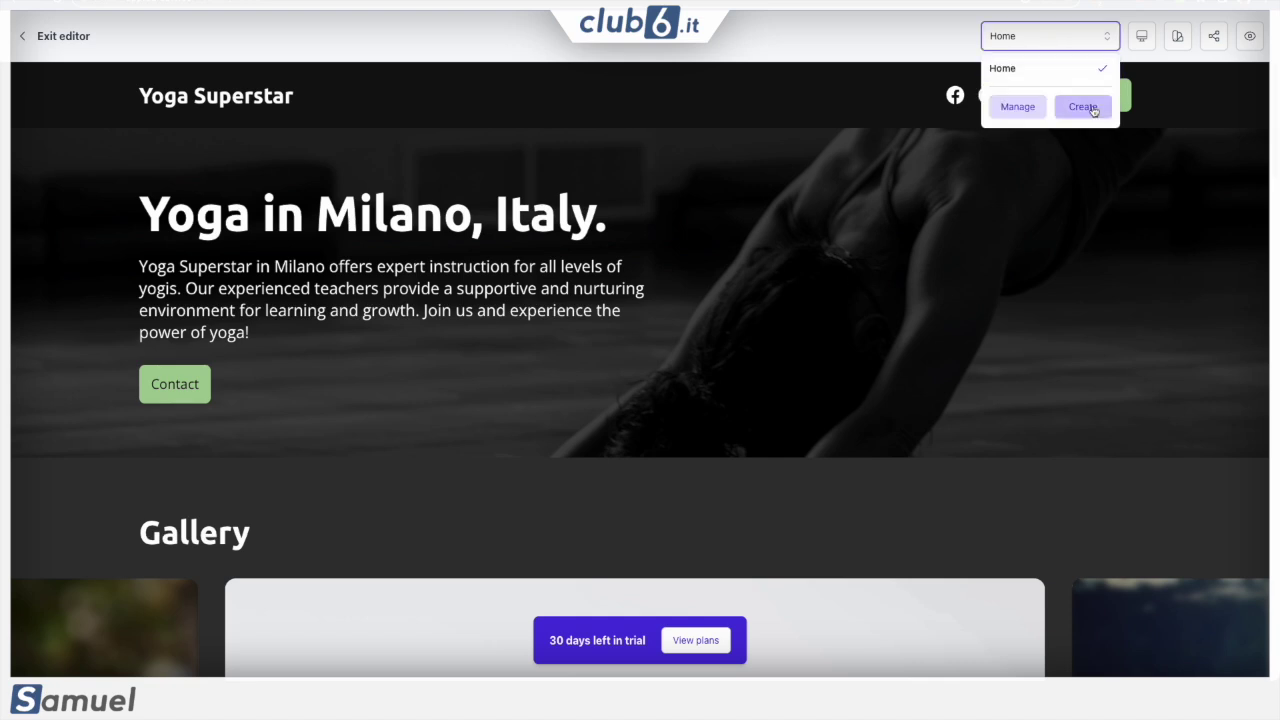
click(1084, 107)
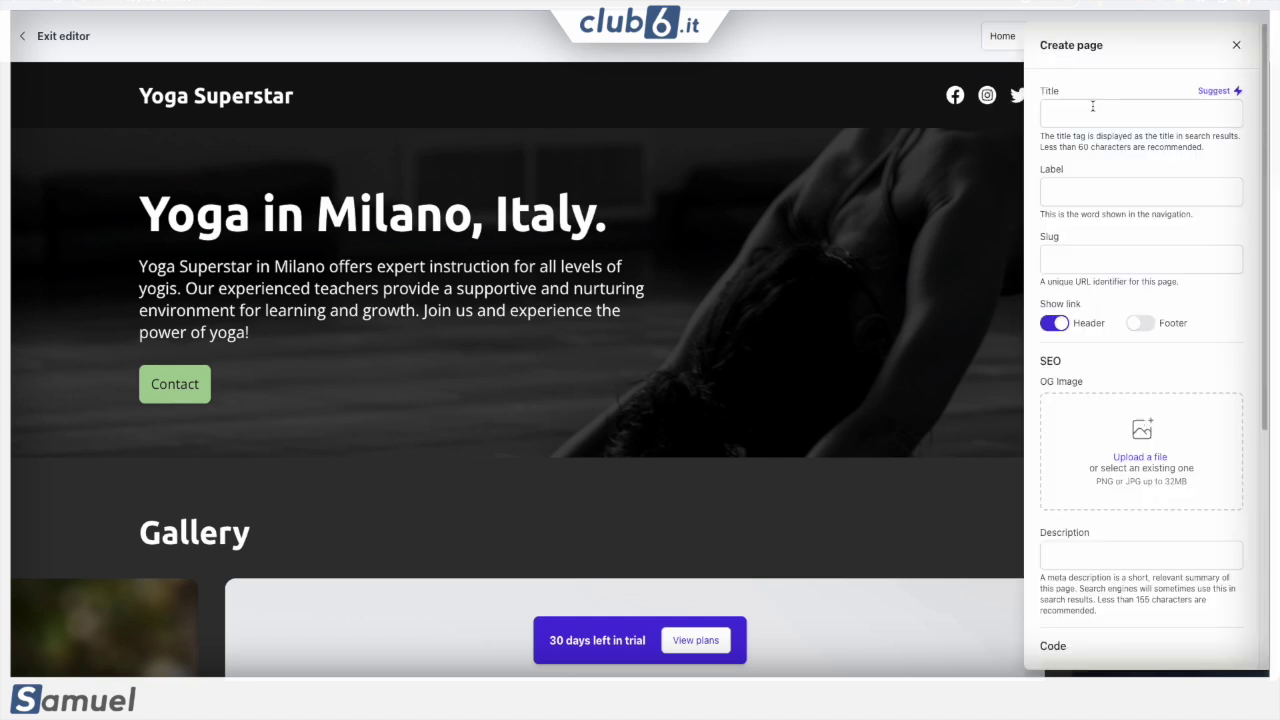
text(N)
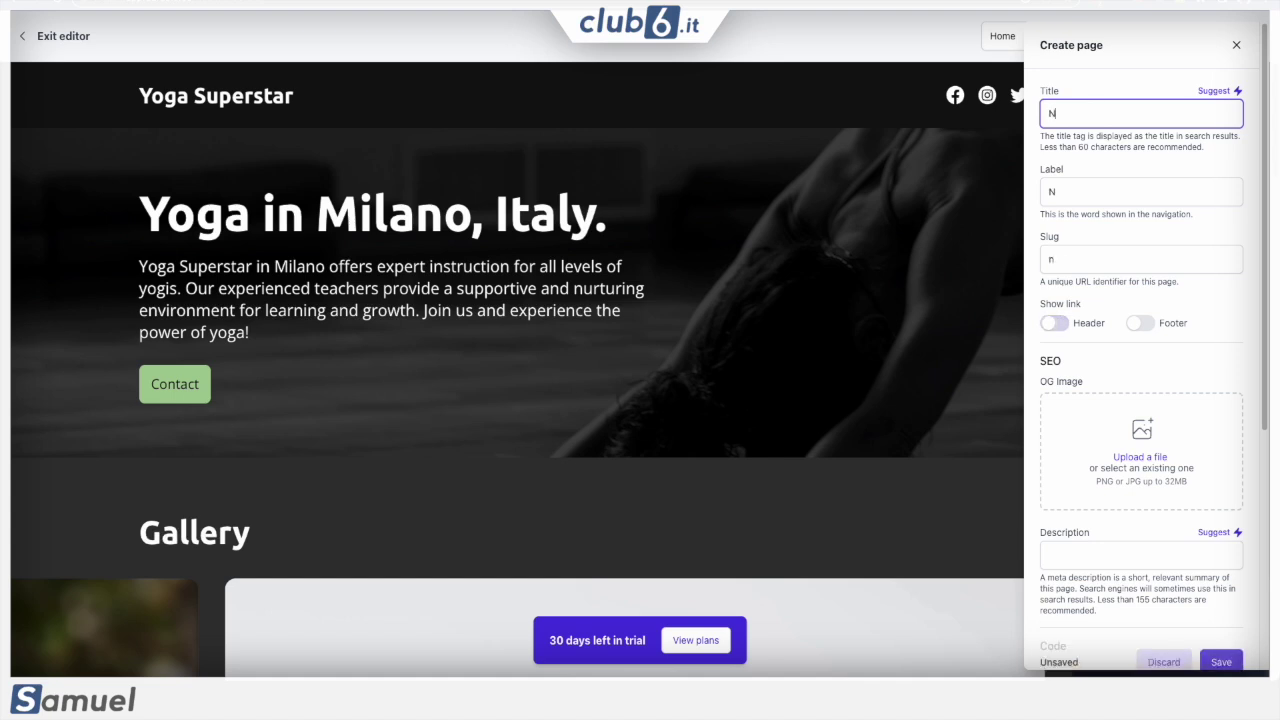
text(uova pagina contat)
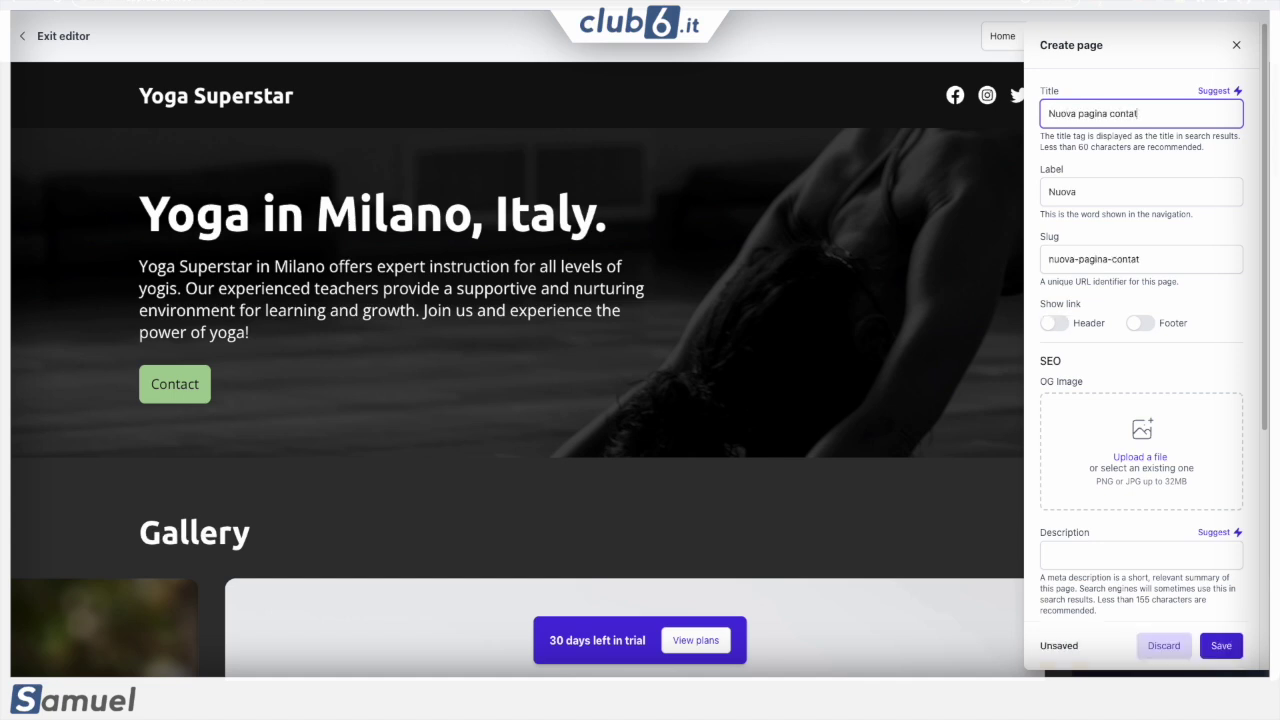
scroll(1158, 432, down, 4)
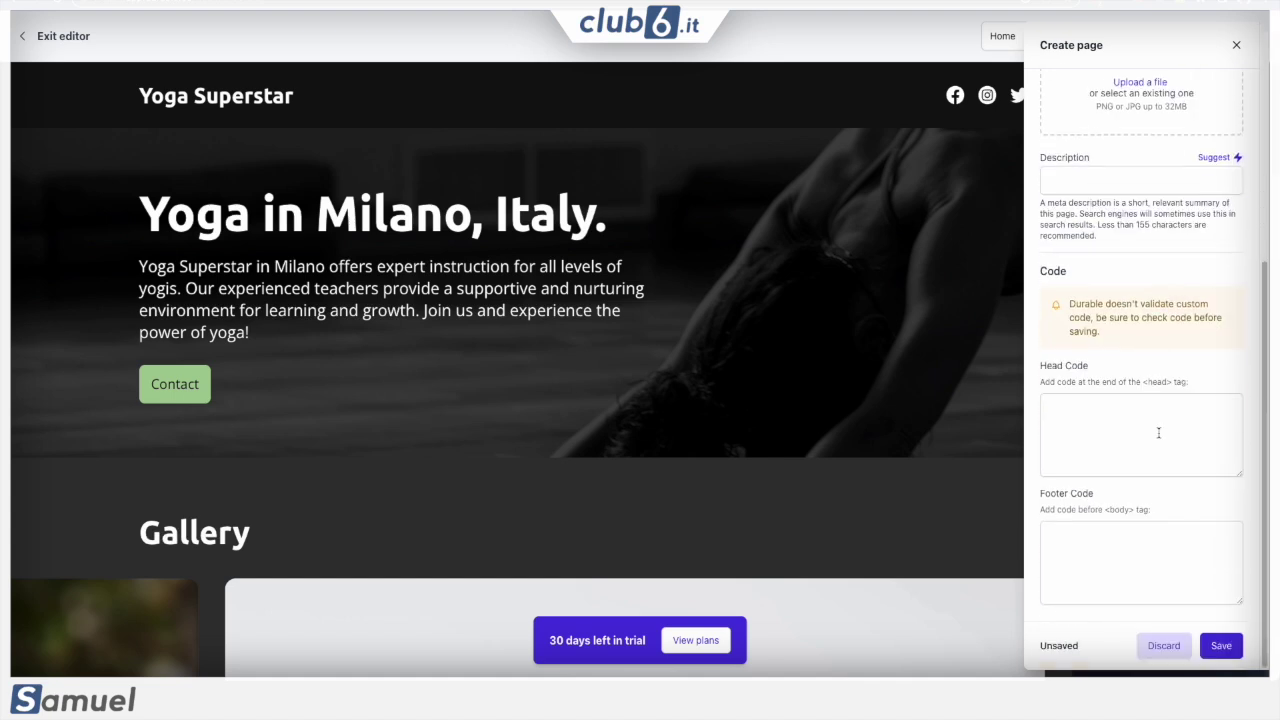
click(1238, 644)
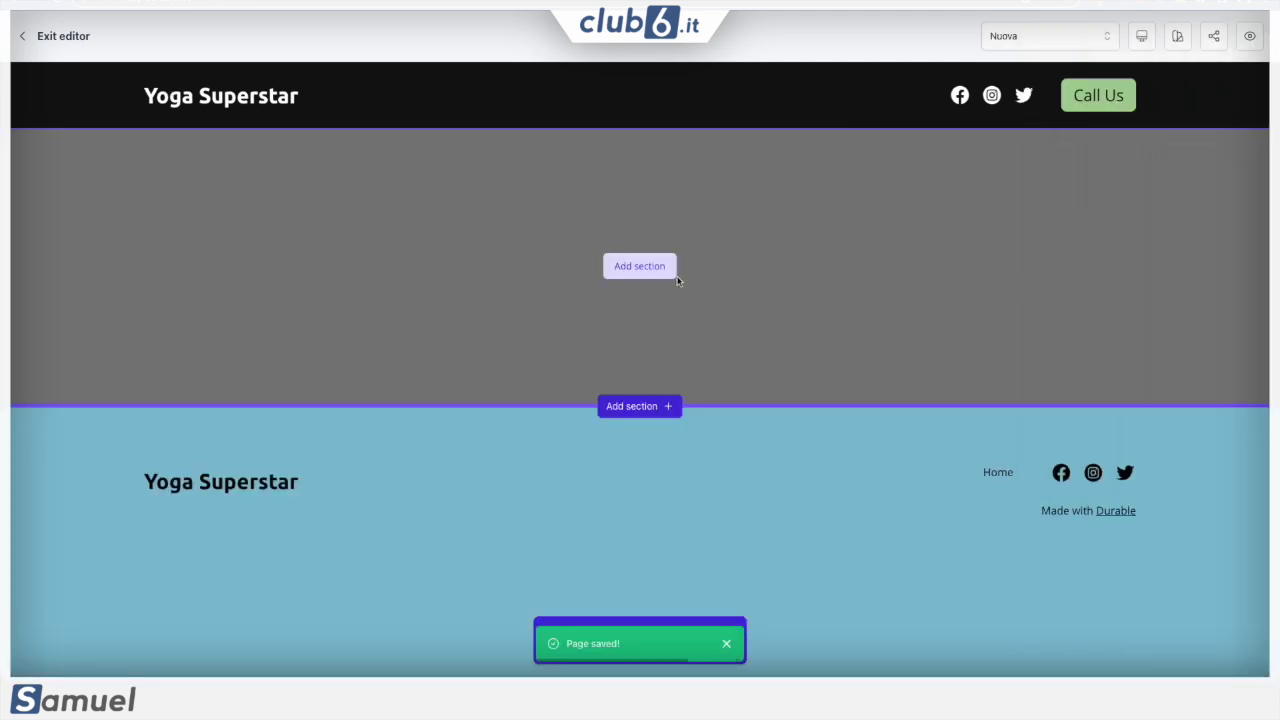
Review the section blocks and apps offered for the empty page, check the site's button and font styles, and close both without changes.
click(651, 266)
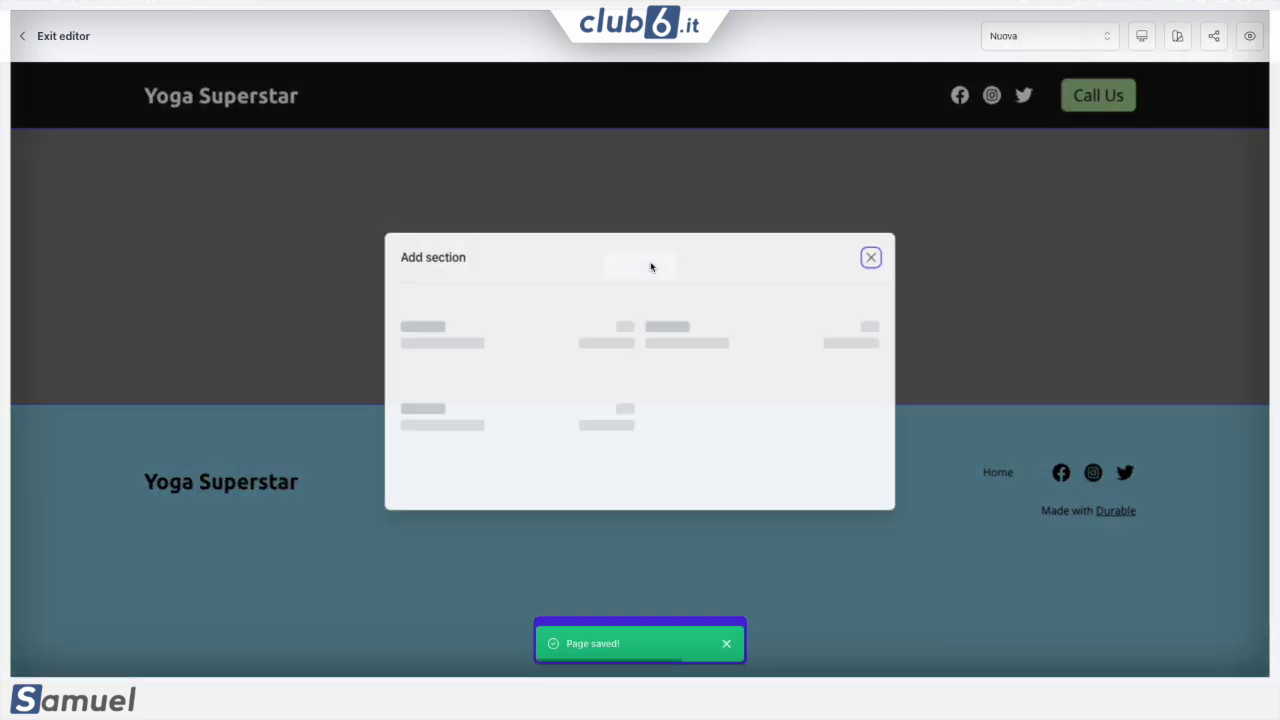
scroll(700, 340, down, 2)
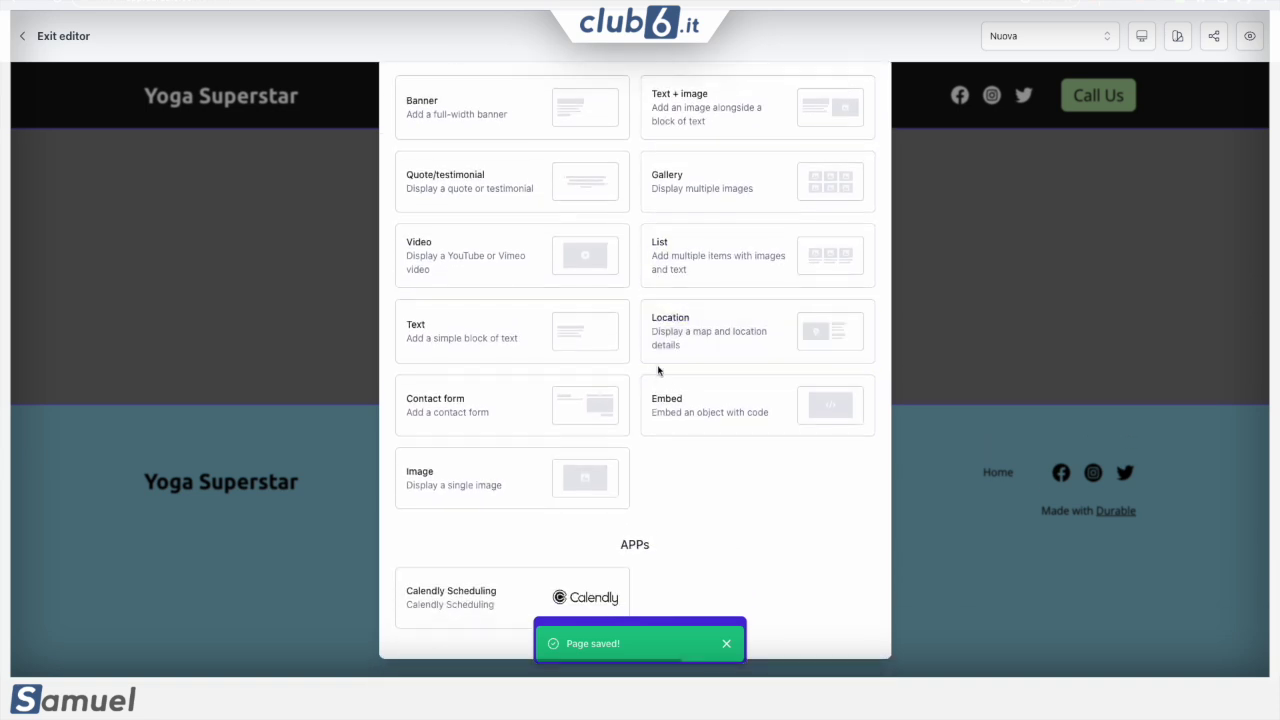
scroll(658, 369, up, 2)
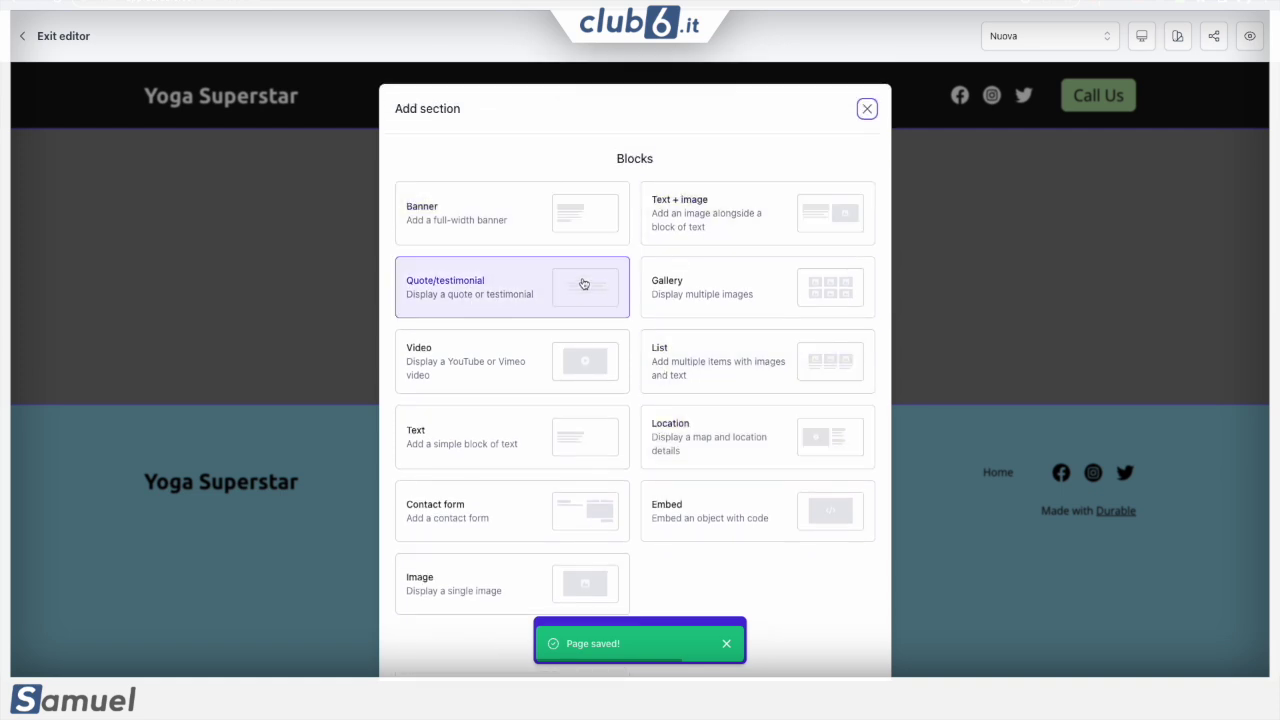
scroll(729, 318, down, 2)
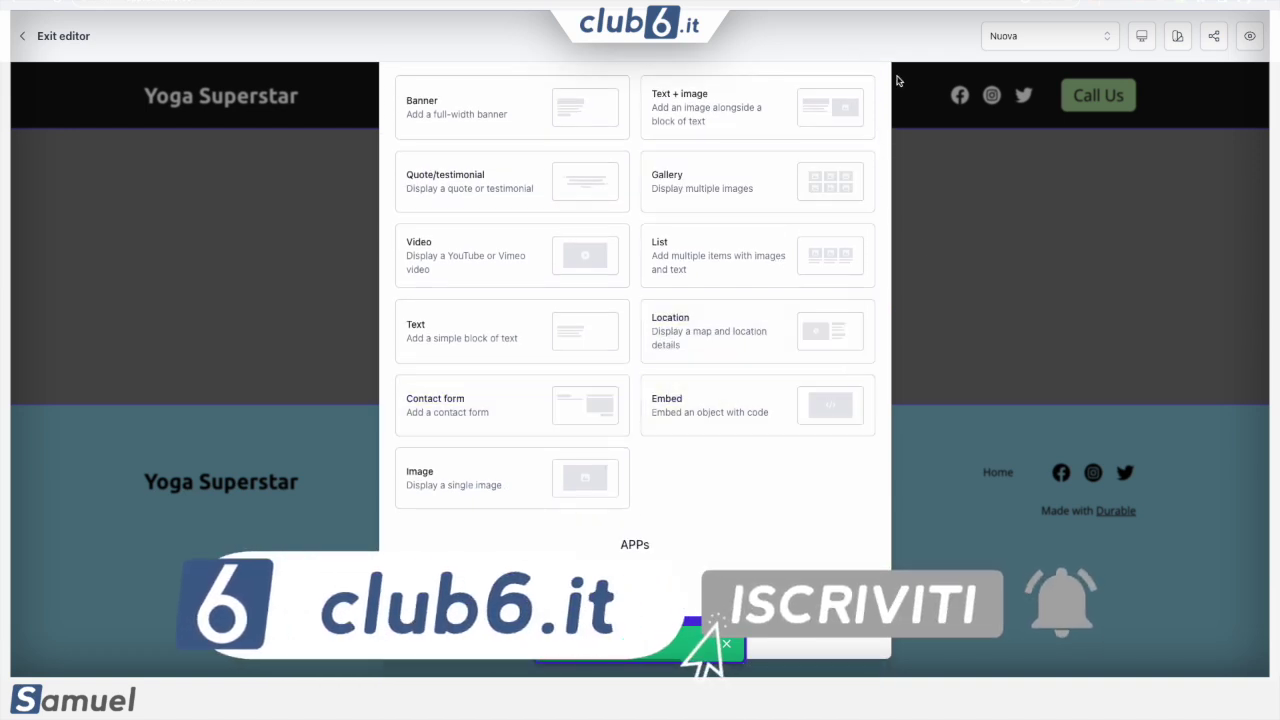
click(974, 300)
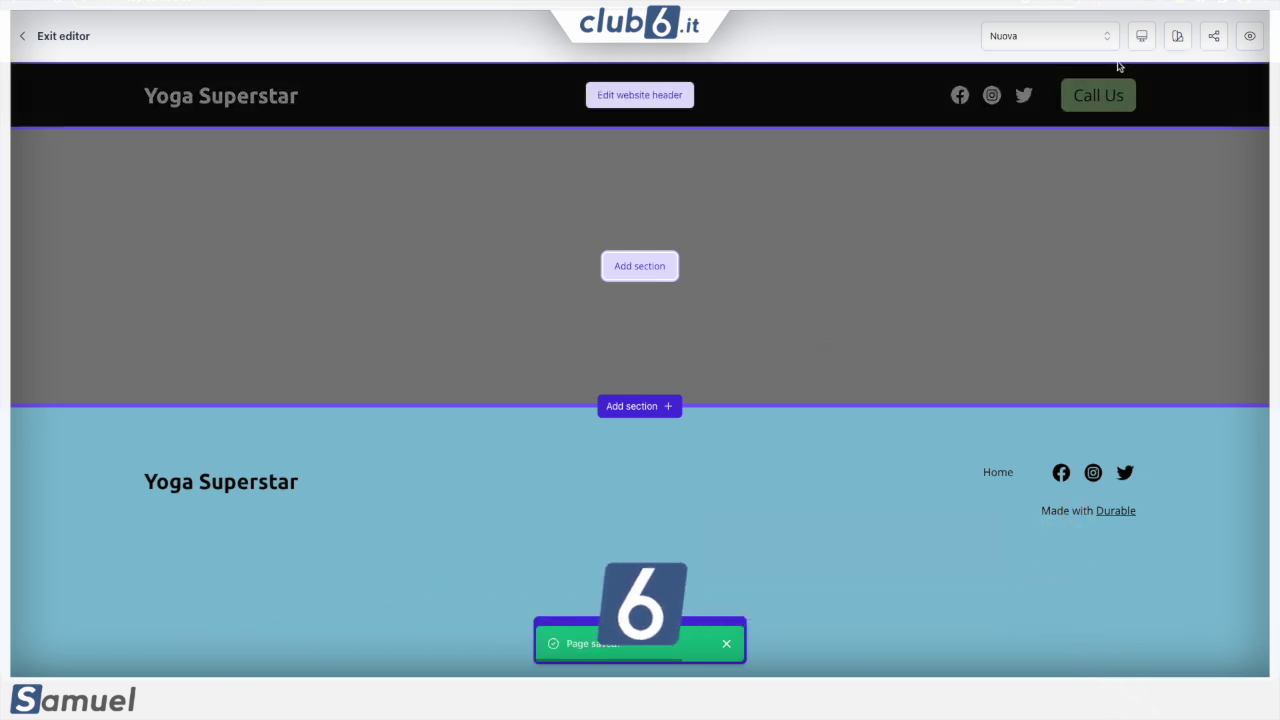
click(1176, 38)
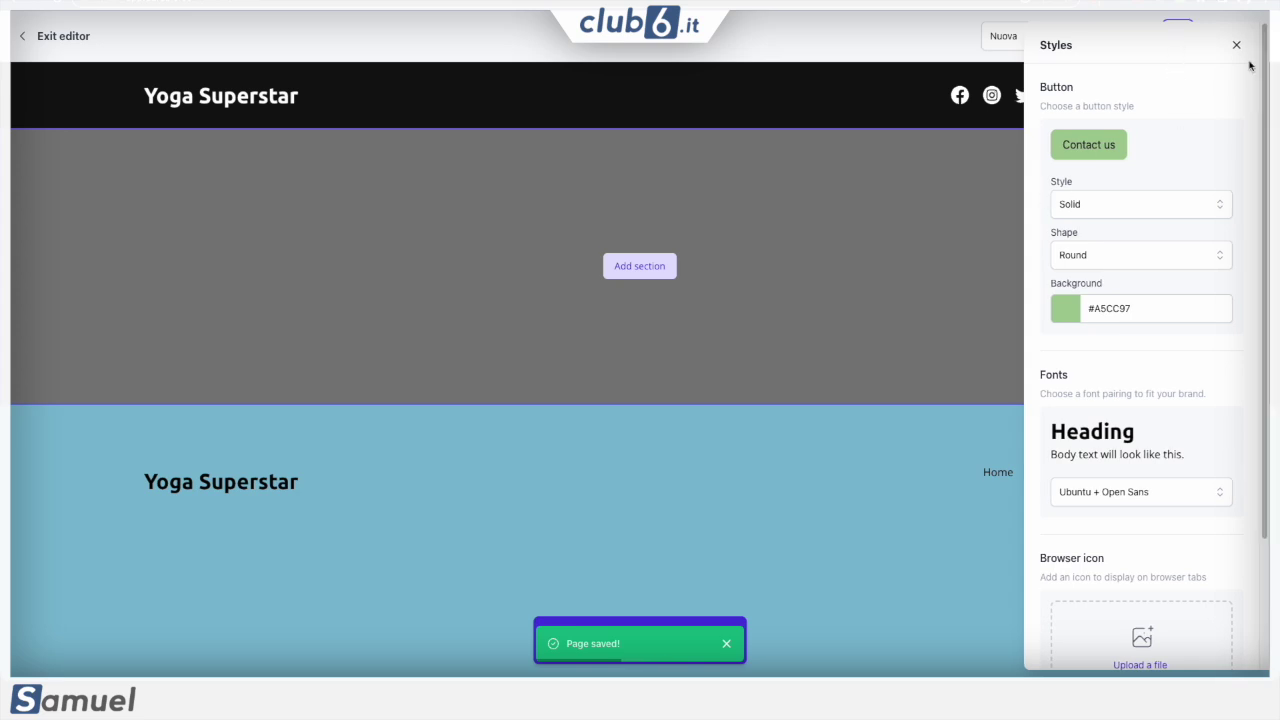
click(1236, 45)
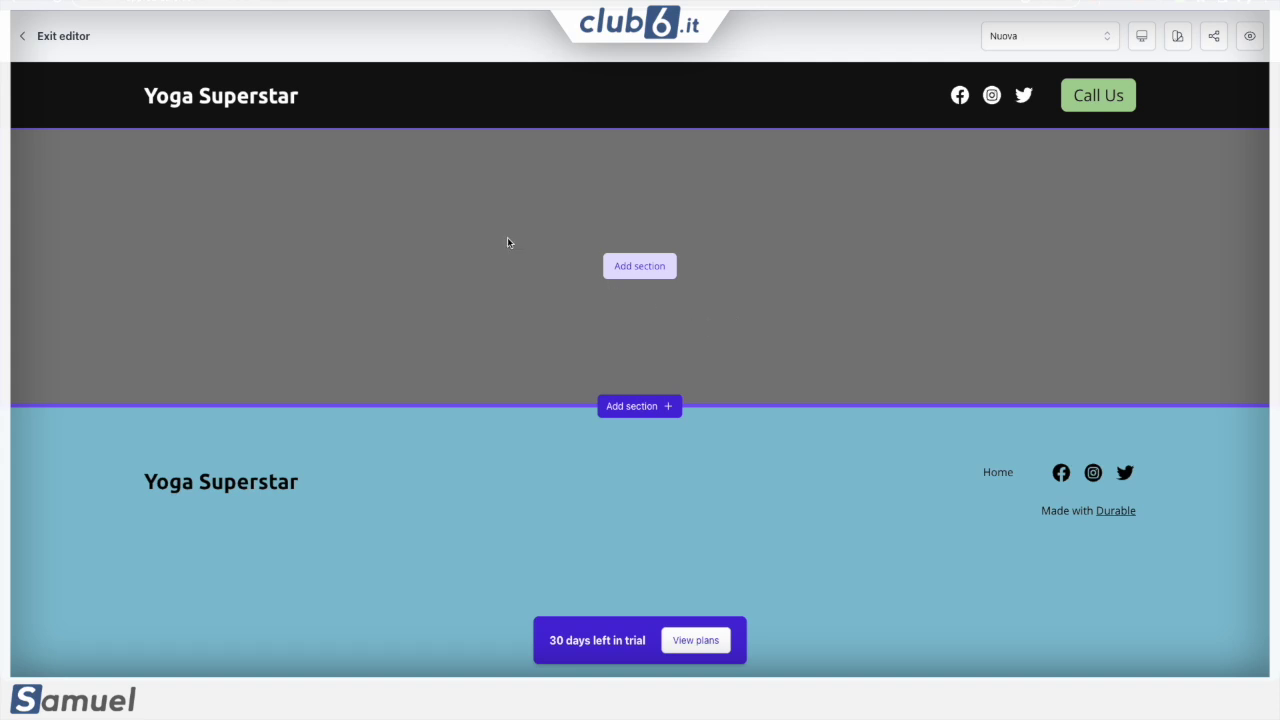
Open the subscription plans and compare the prices, website features and platform features of Startup and Pro.
click(695, 640)
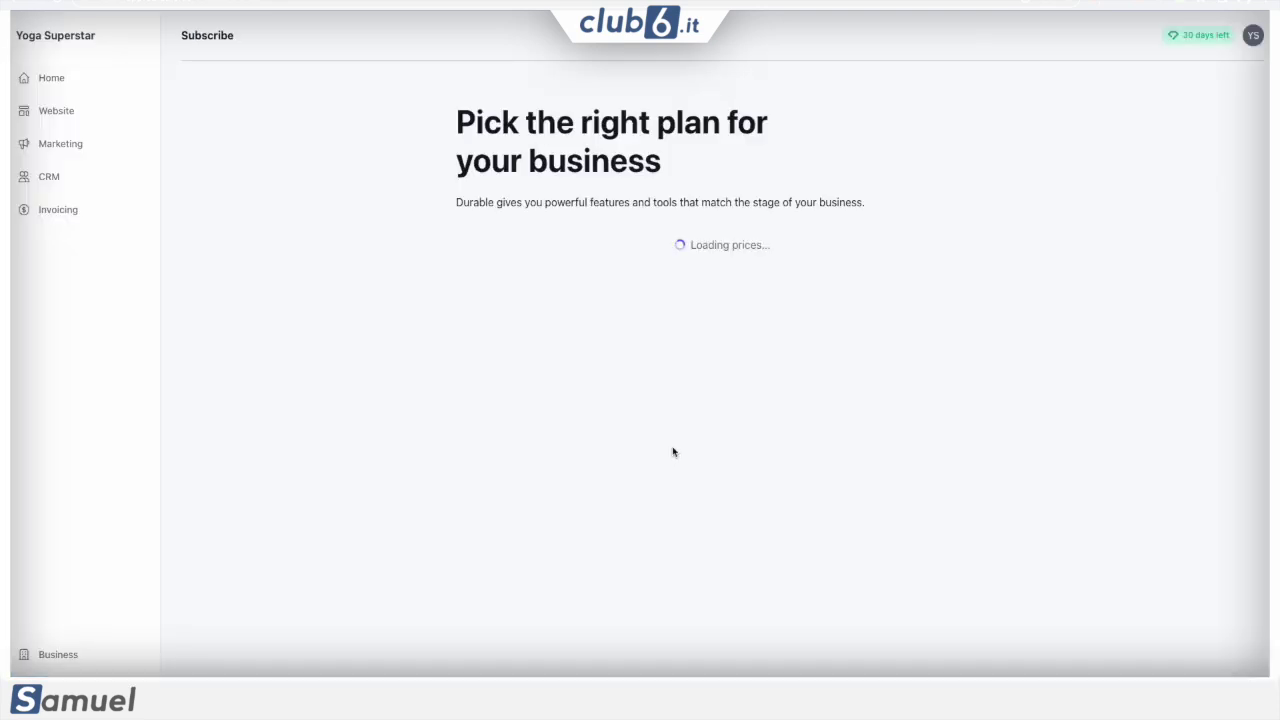
scroll(668, 450, down, 3)
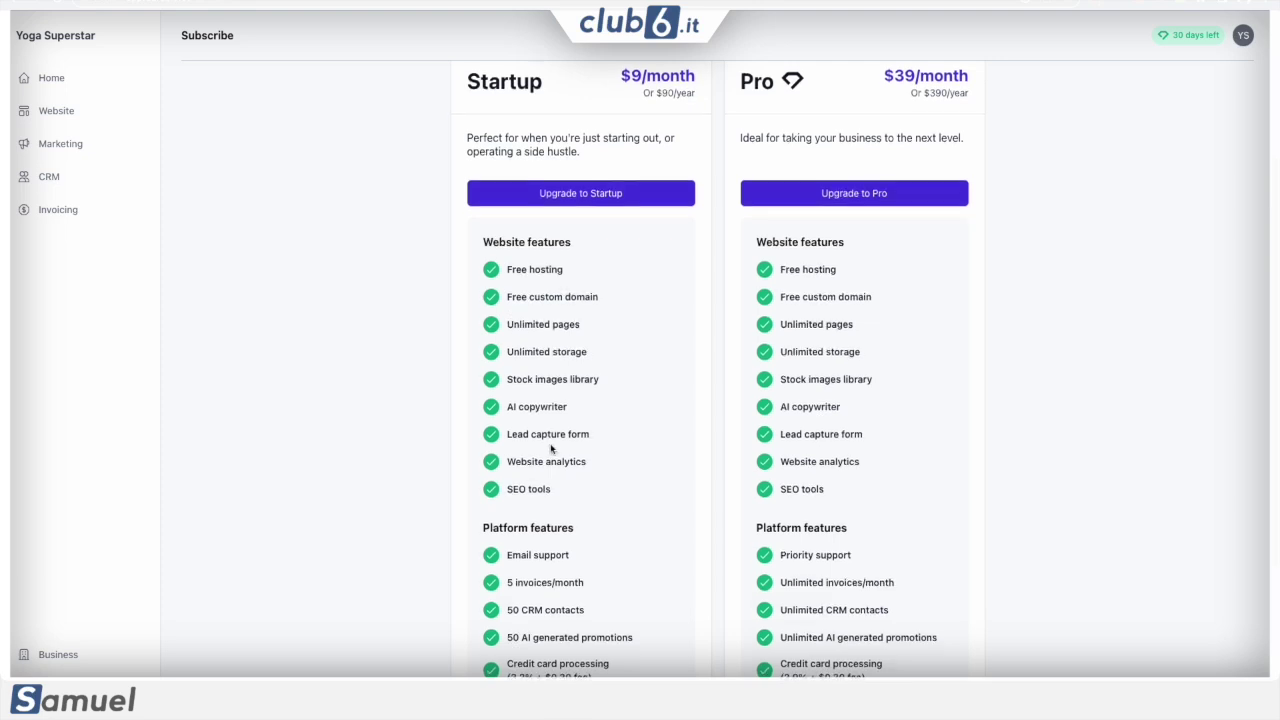
scroll(548, 465, down, 2)
drag(506, 428, 603, 427)
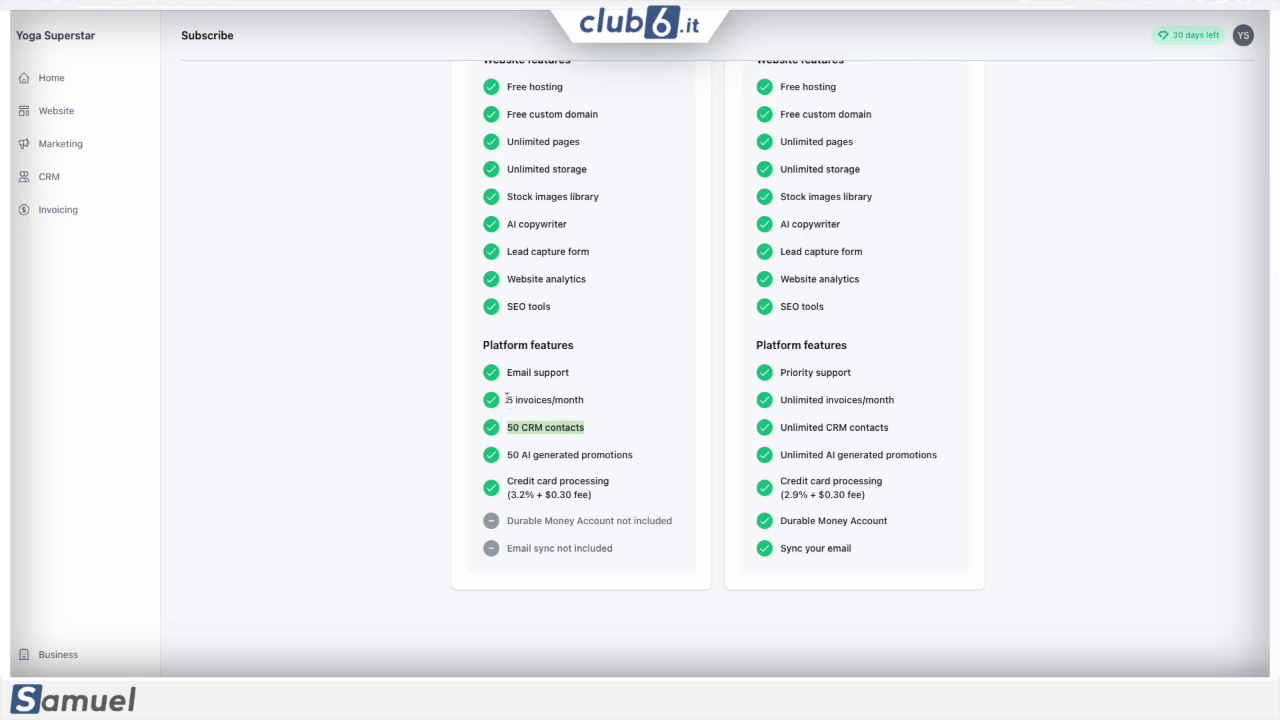
drag(505, 401, 592, 404)
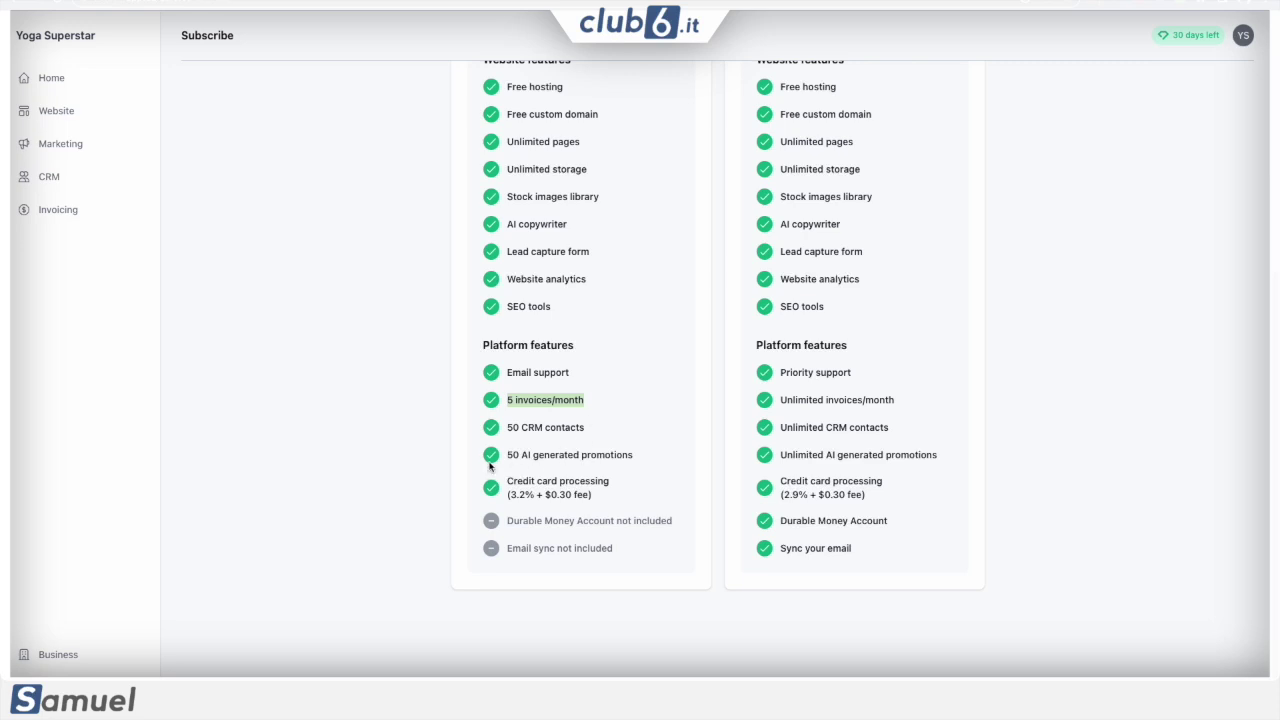
scroll(546, 451, up, 2)
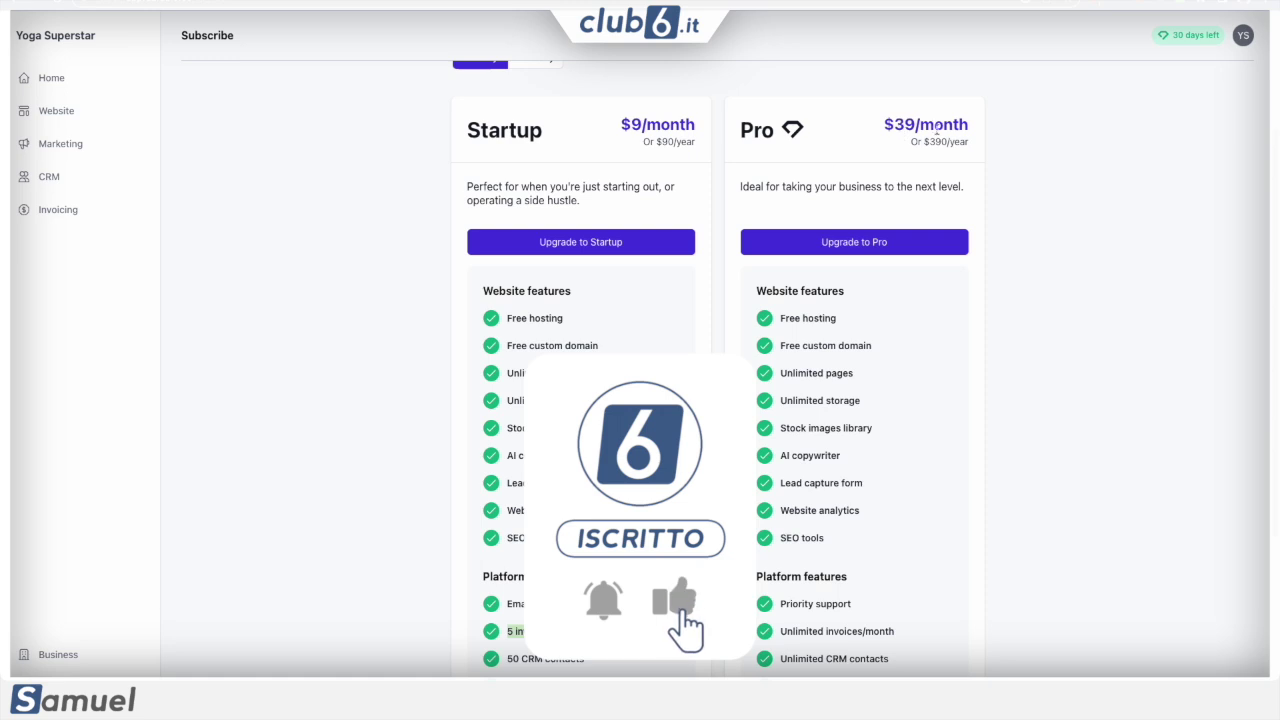
scroll(796, 342, down, 2)
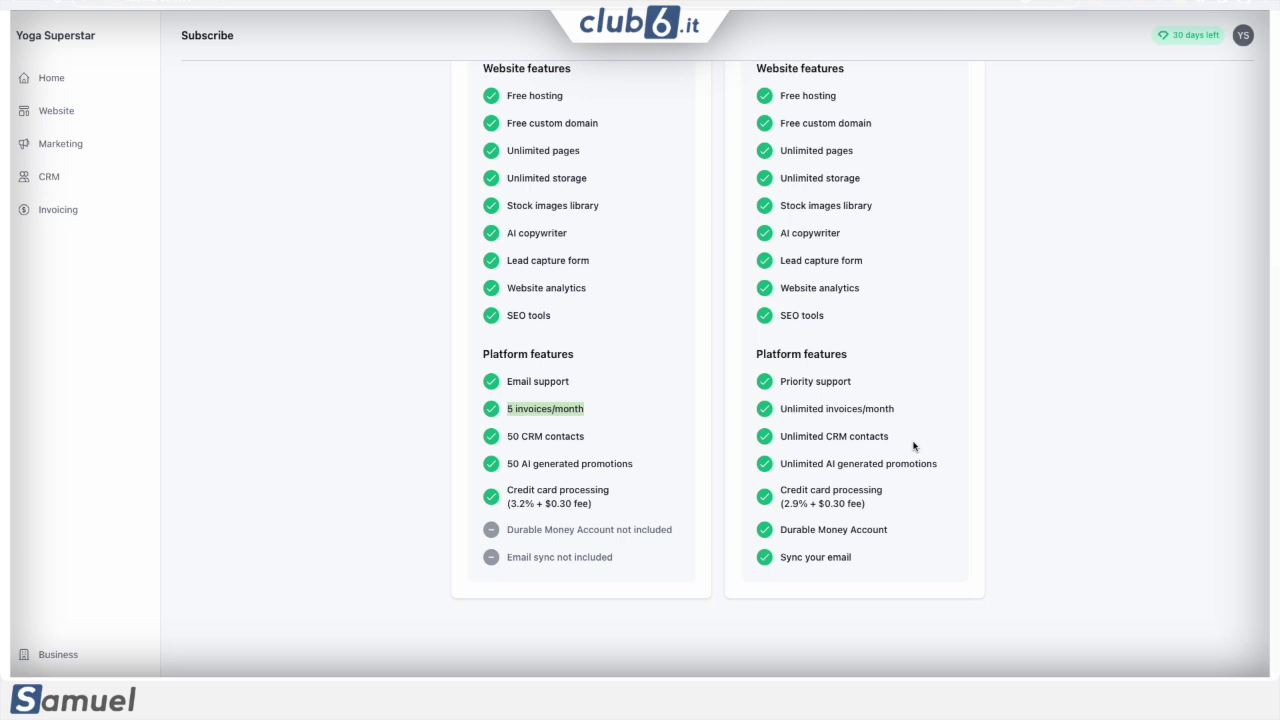
Look through the Website, Marketing and CRM areas of the business dashboard.
click(92, 113)
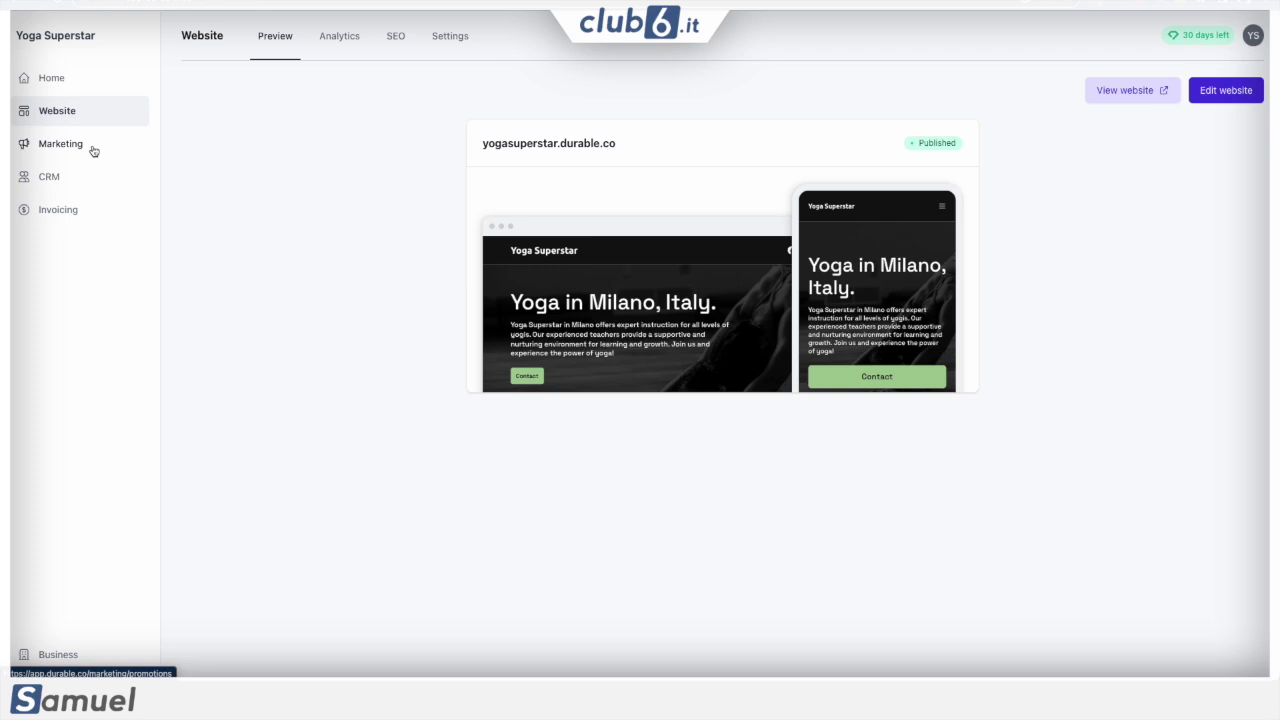
click(93, 150)
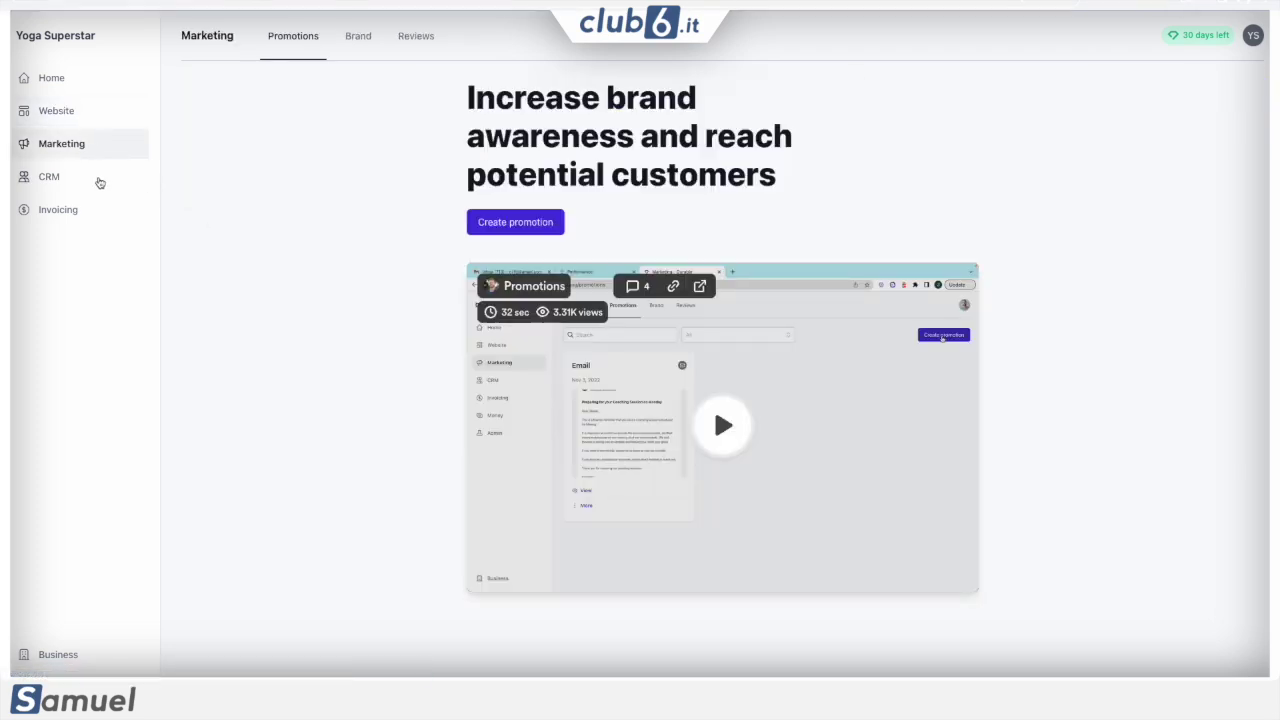
click(100, 182)
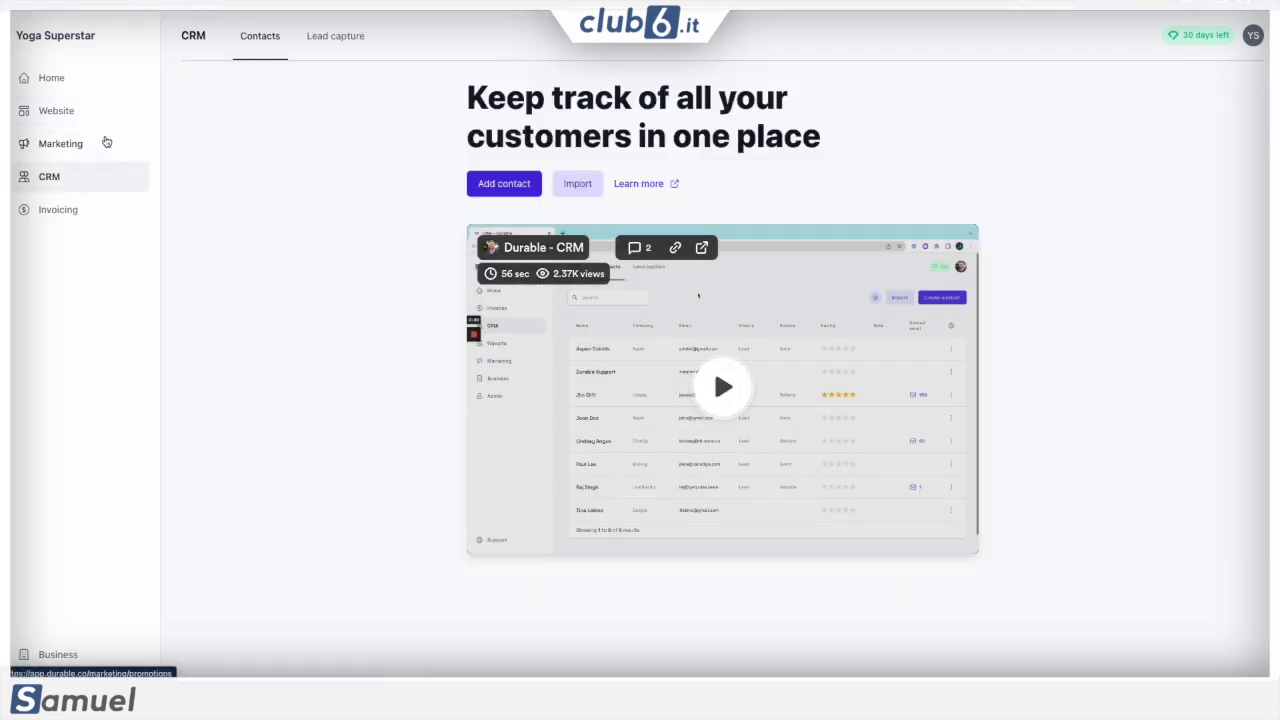
Return to Marketing and check its Brand, Reviews and Promotions pages, dismissing the plan upgrade dialog for reviews.
click(109, 147)
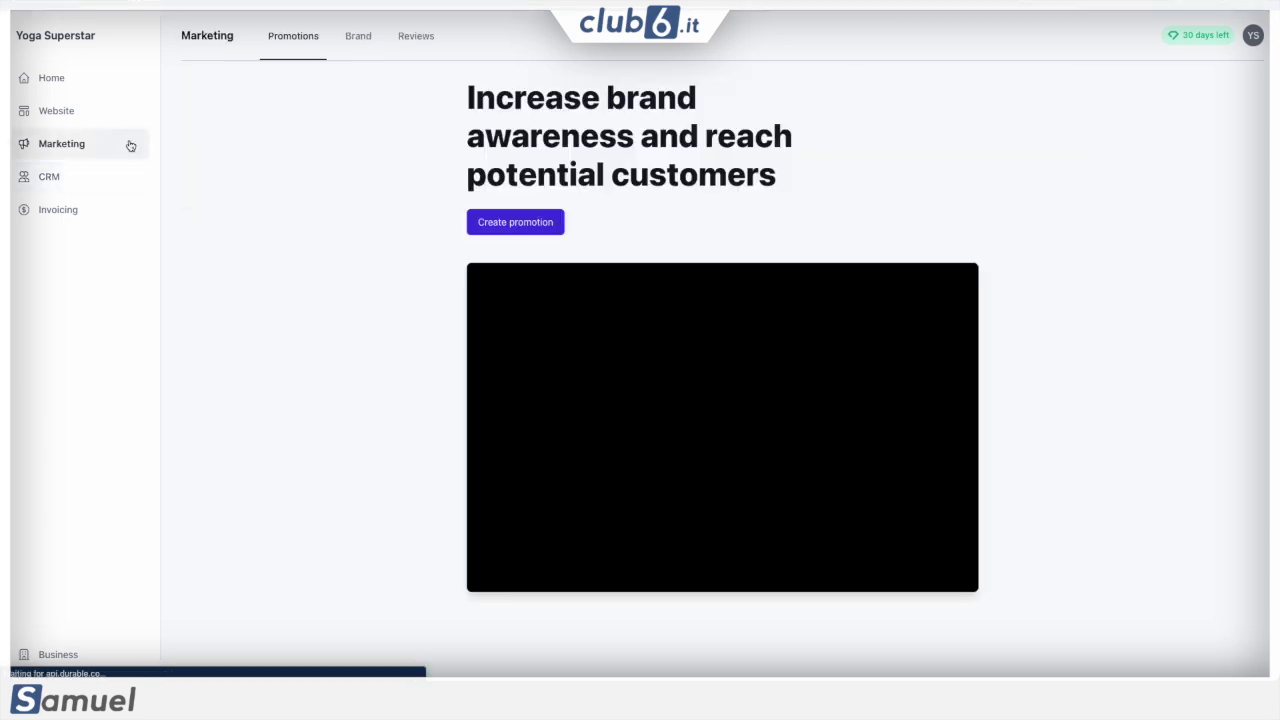
click(374, 44)
click(433, 38)
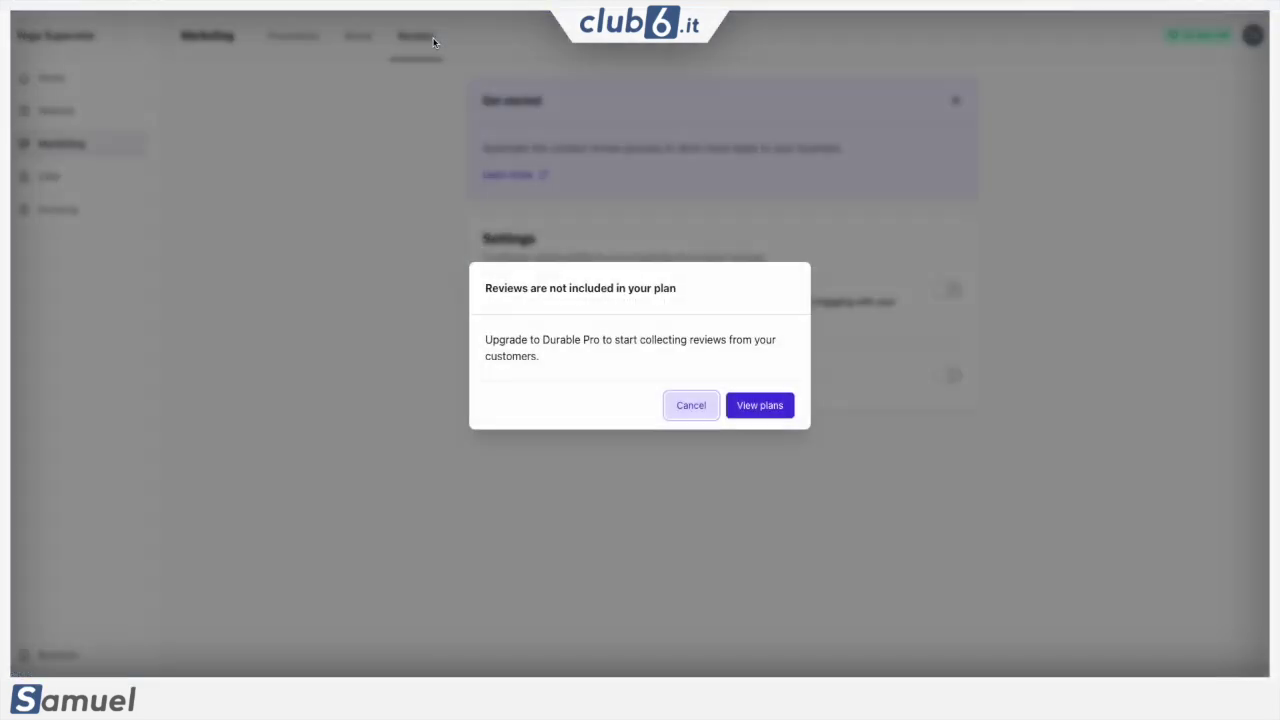
click(691, 405)
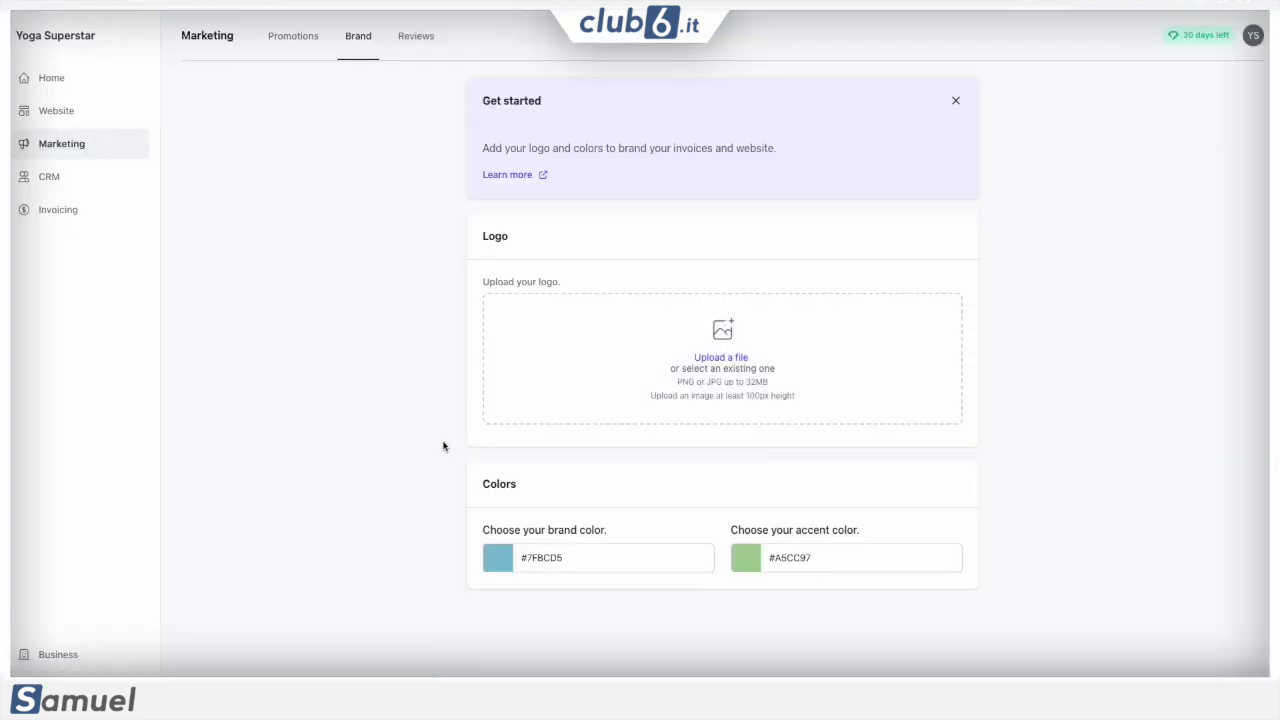
click(291, 42)
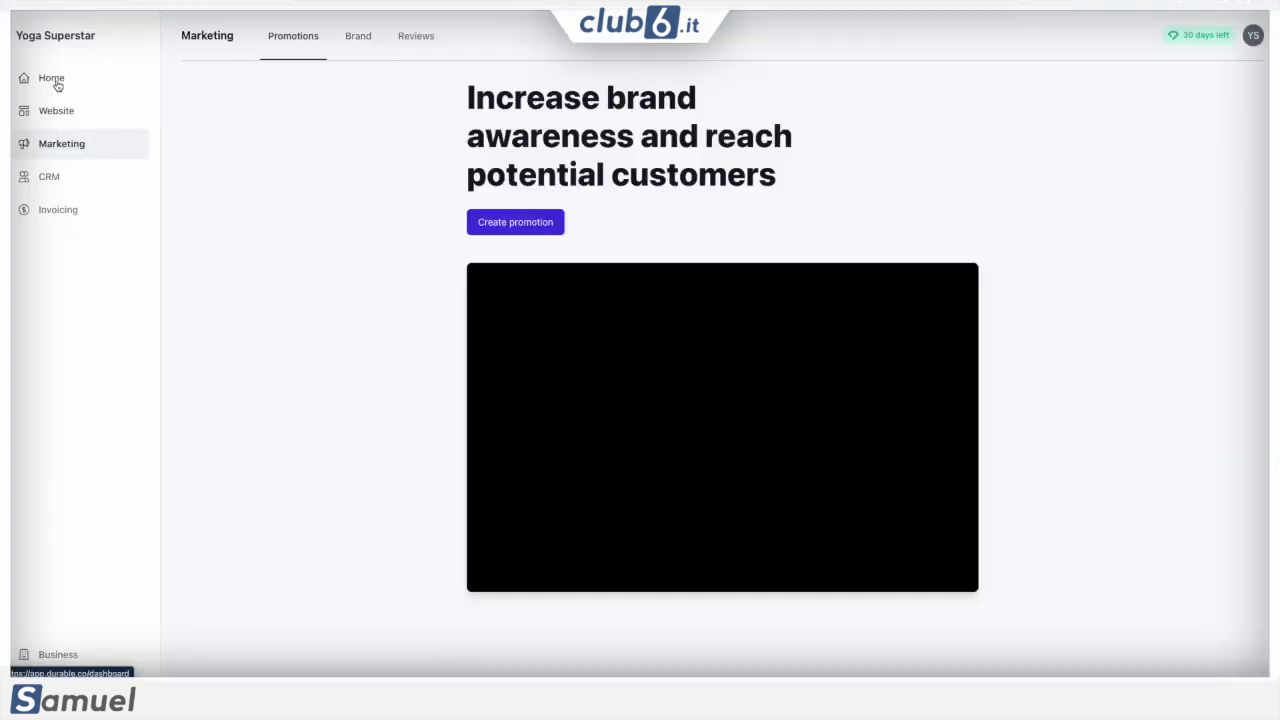
Review the Home dashboard, then revisit the CRM contacts and Marketing promotions pages.
click(50, 79)
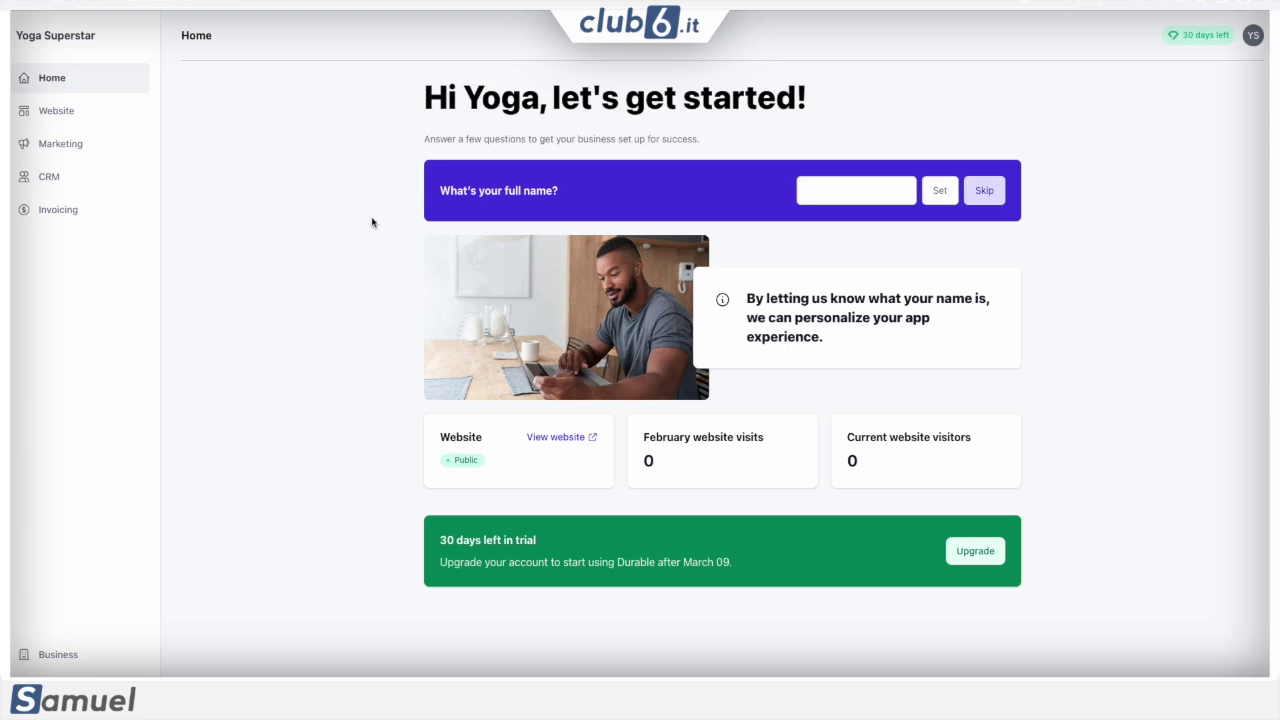
click(66, 174)
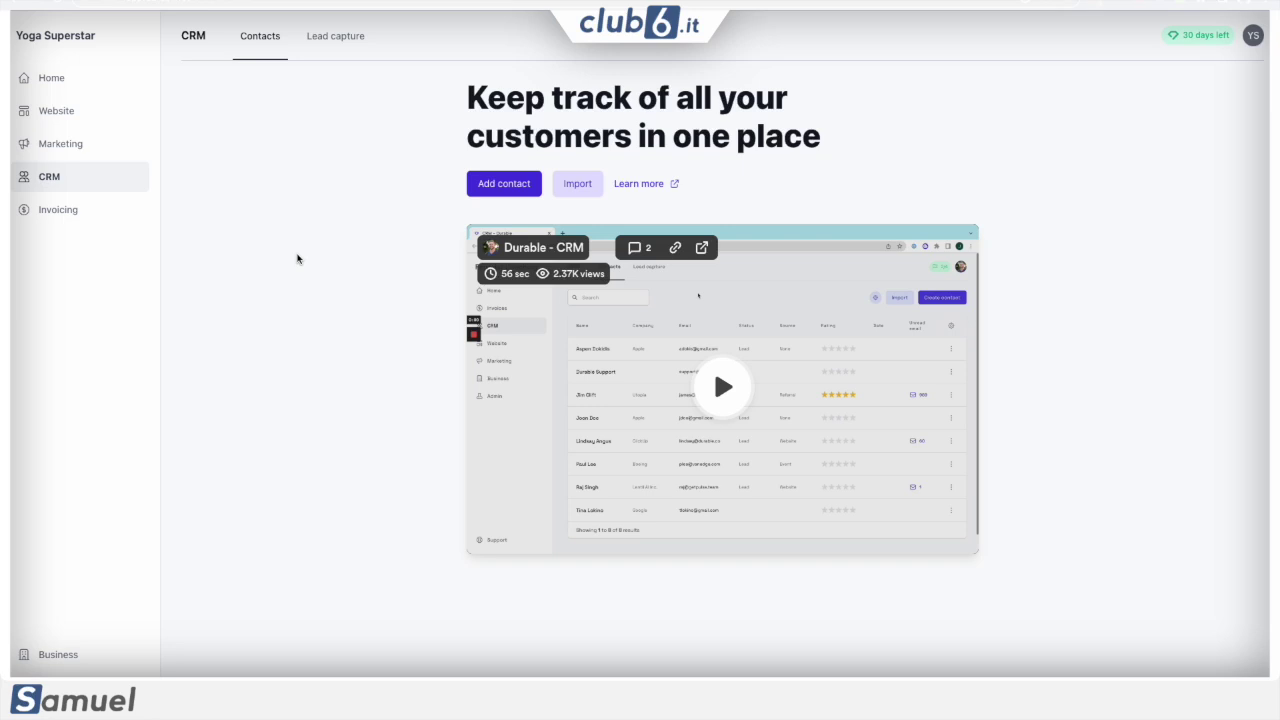
click(101, 142)
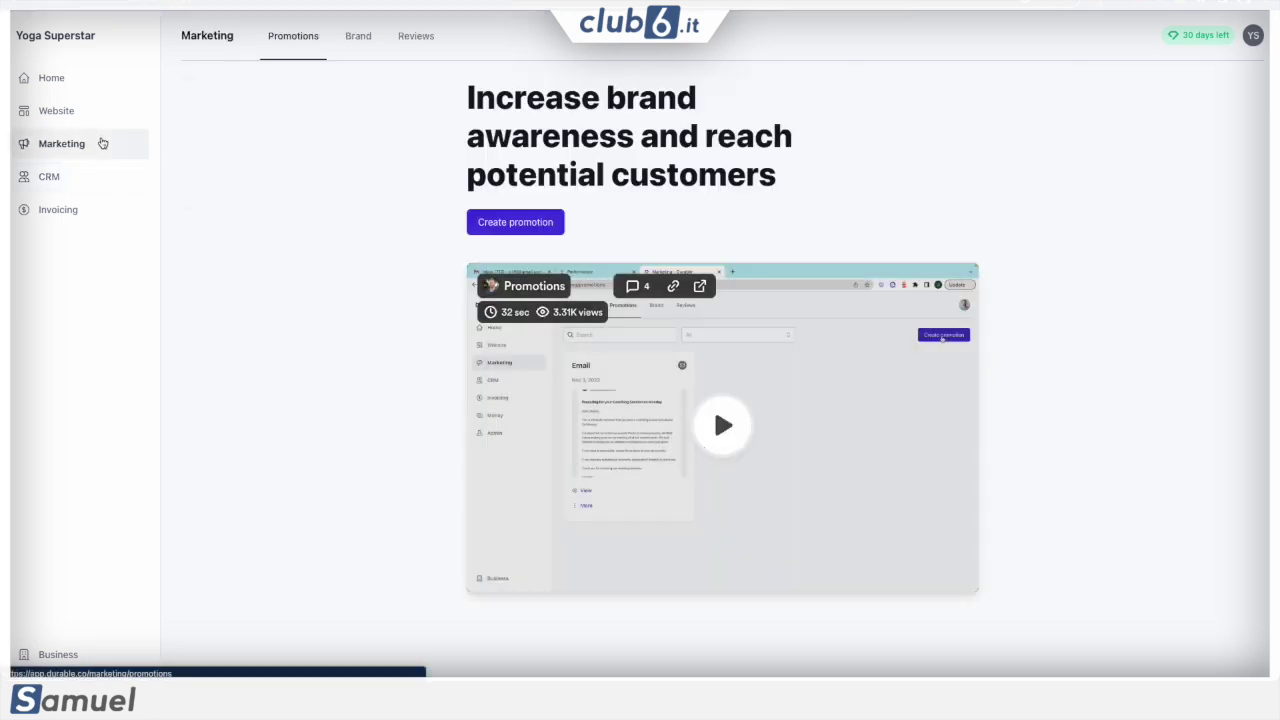
Open the published Yoga Superstar website from the Website area to view it live.
click(93, 115)
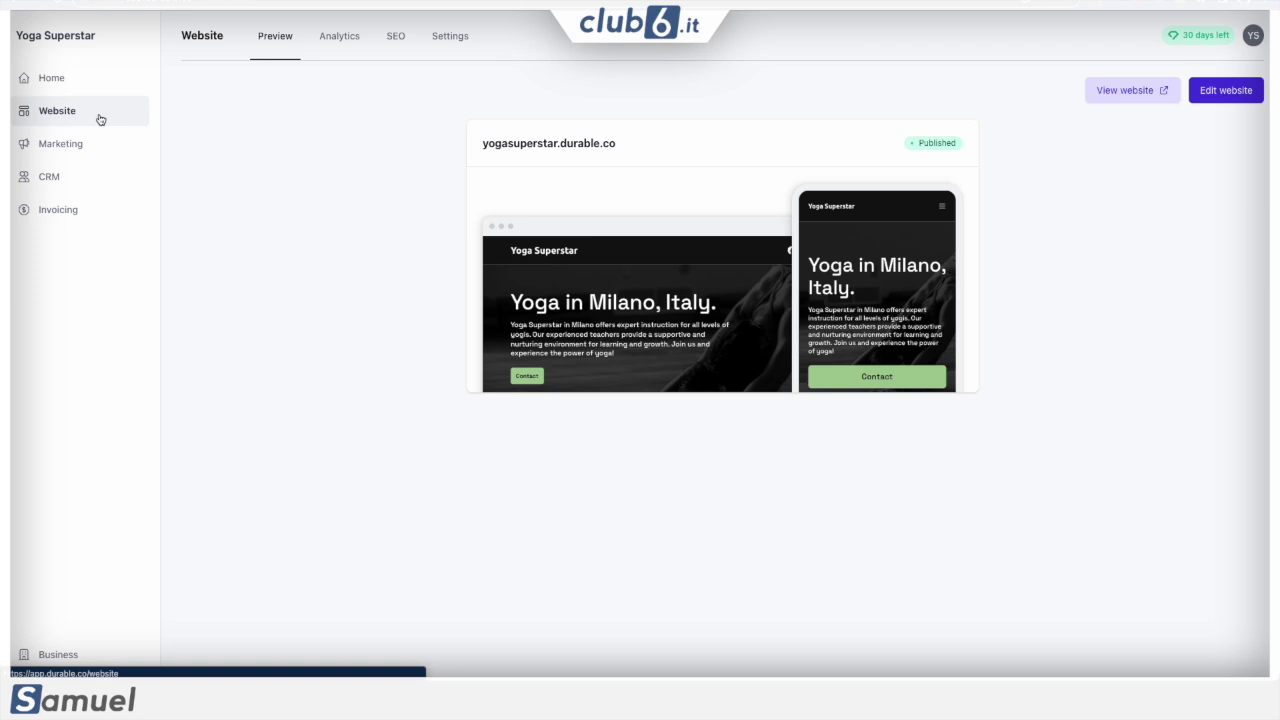
click(1148, 89)
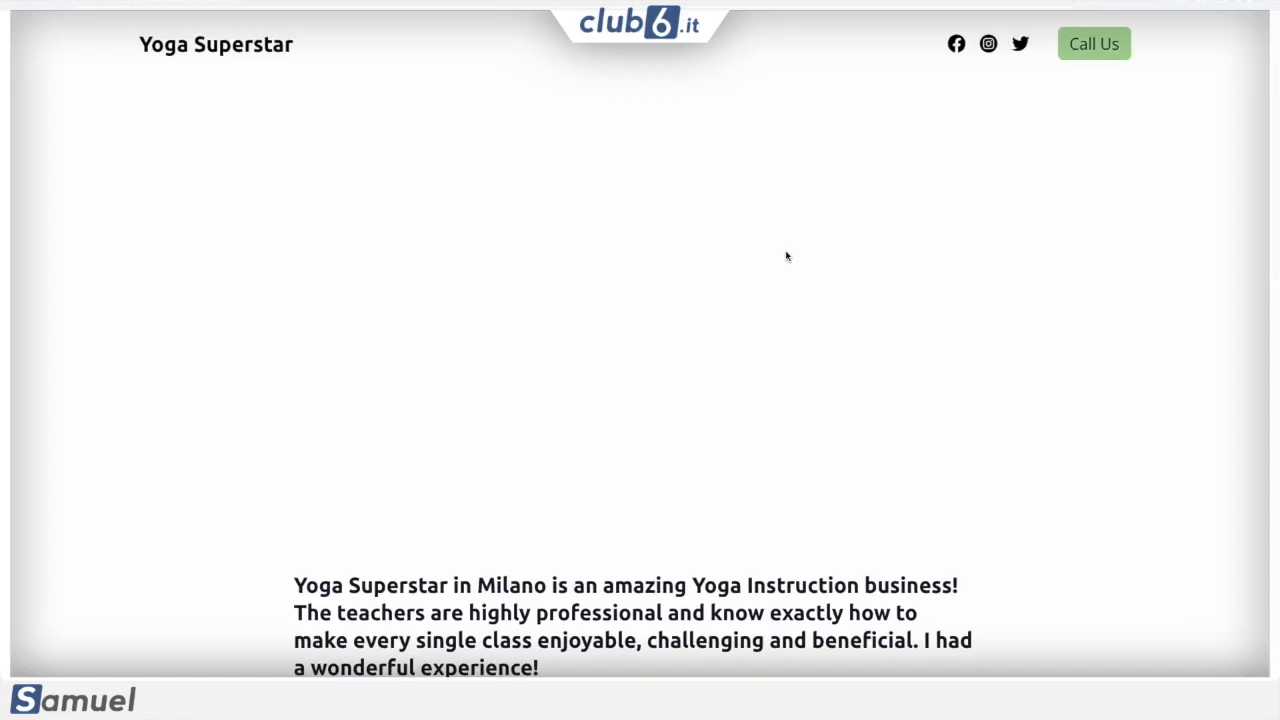
Look through the live Yoga Superstar page down to the About us section and footer, then return to the hero banner.
scroll(692, 271, down, 2)
scroll(695, 272, down, 10)
scroll(690, 274, down, 9)
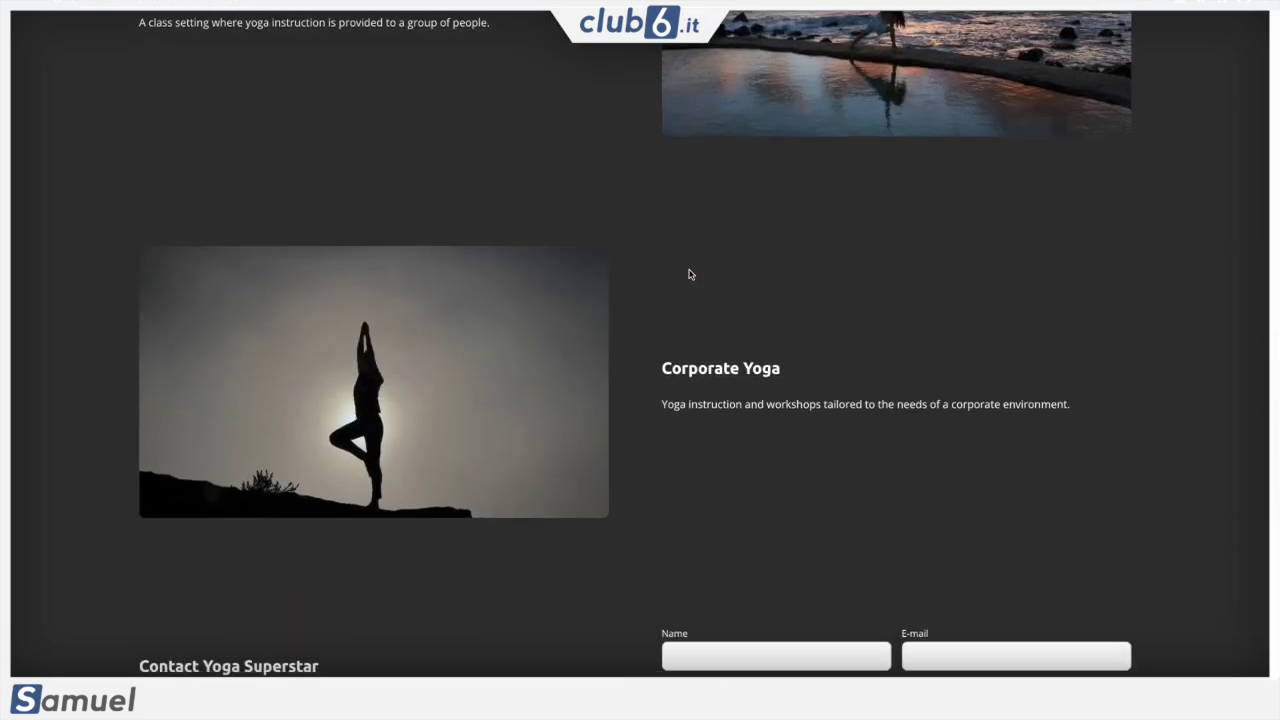
scroll(689, 274, down, 2)
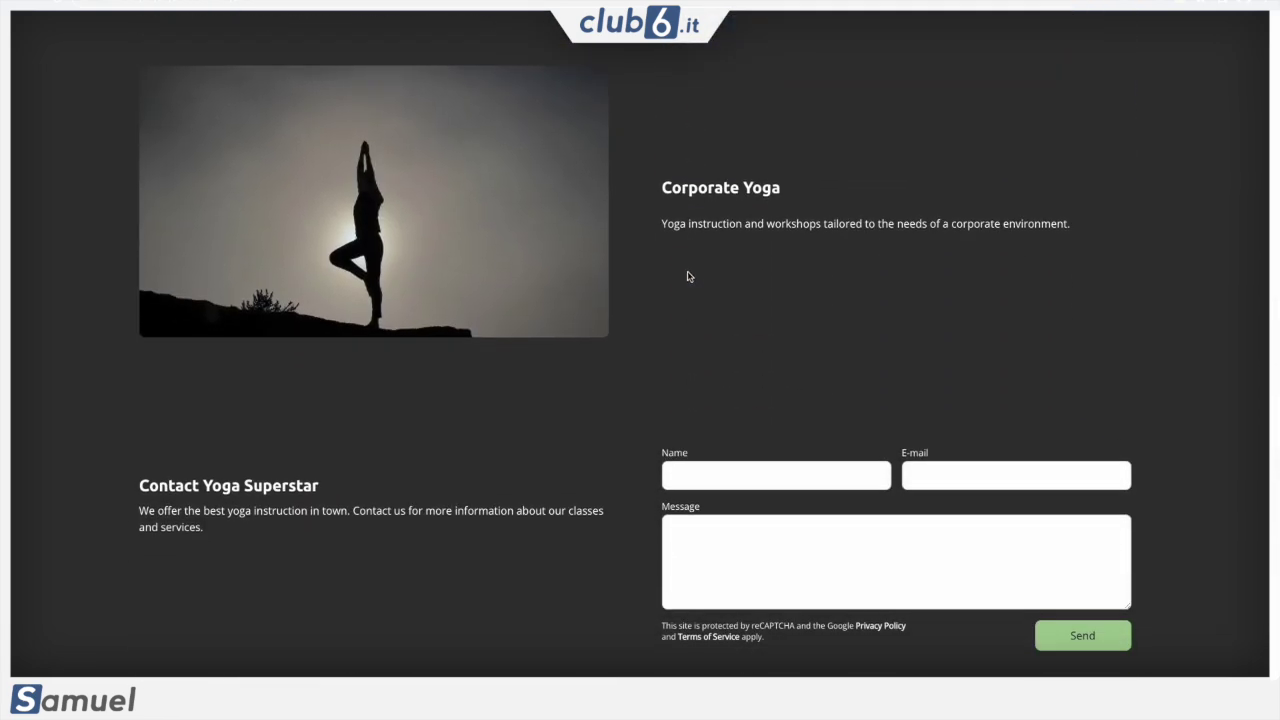
scroll(688, 276, down, 5)
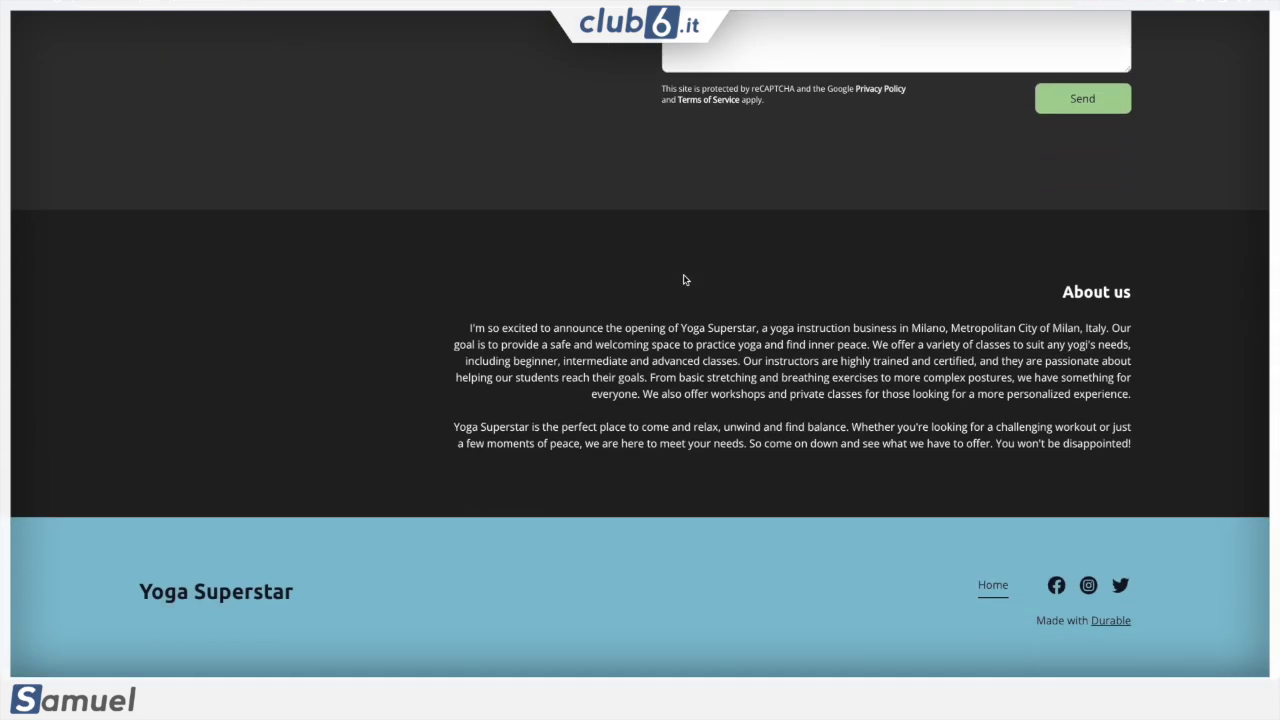
scroll(518, 300, up, 5)
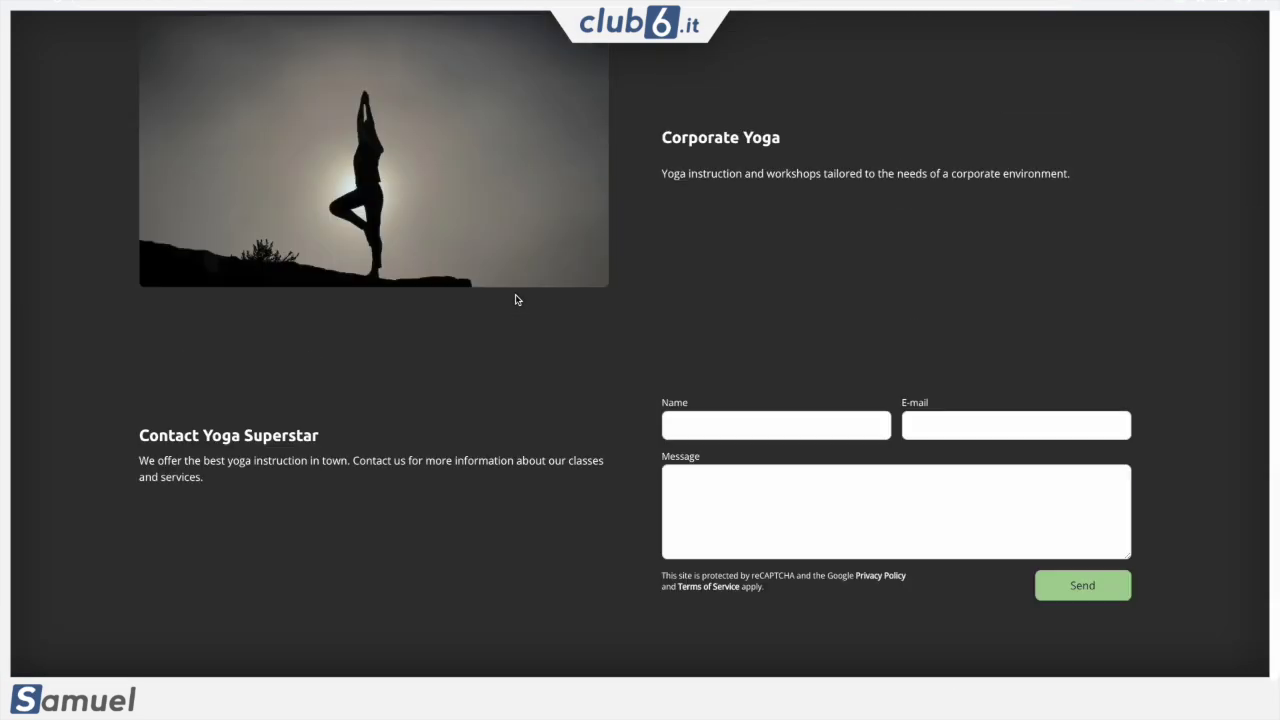
scroll(531, 340, up, 7)
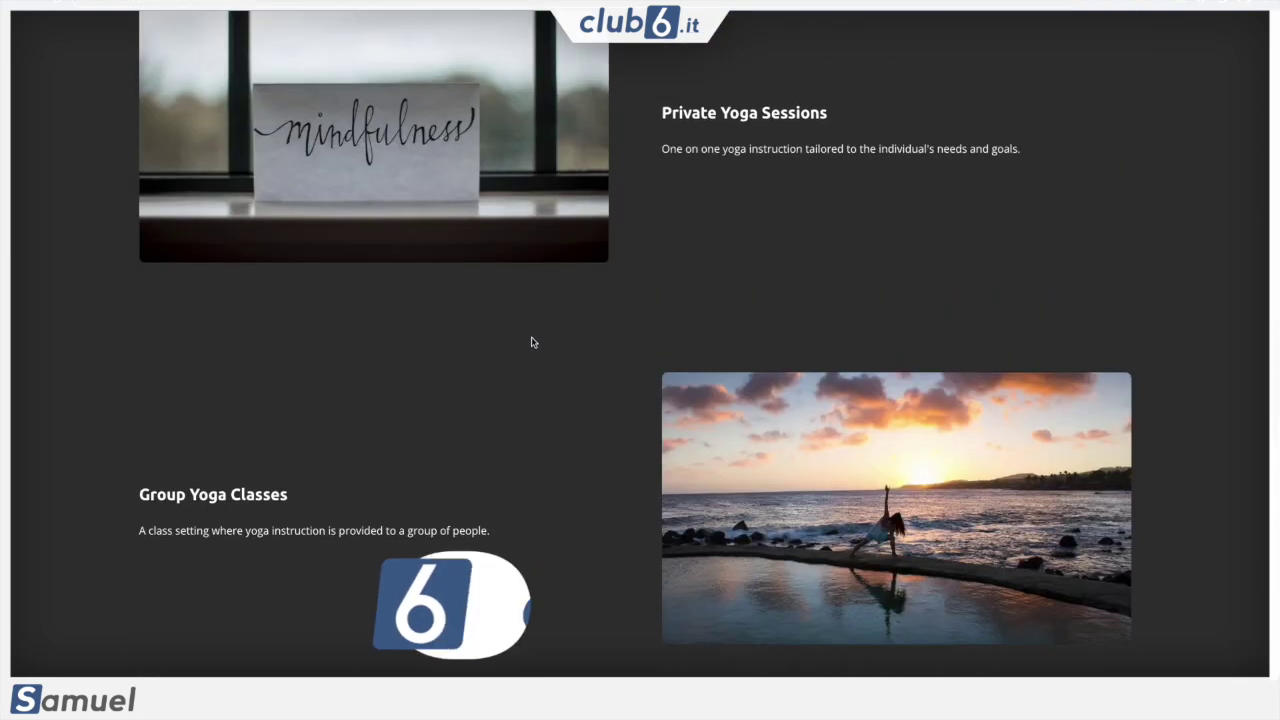
scroll(531, 342, up, 10)
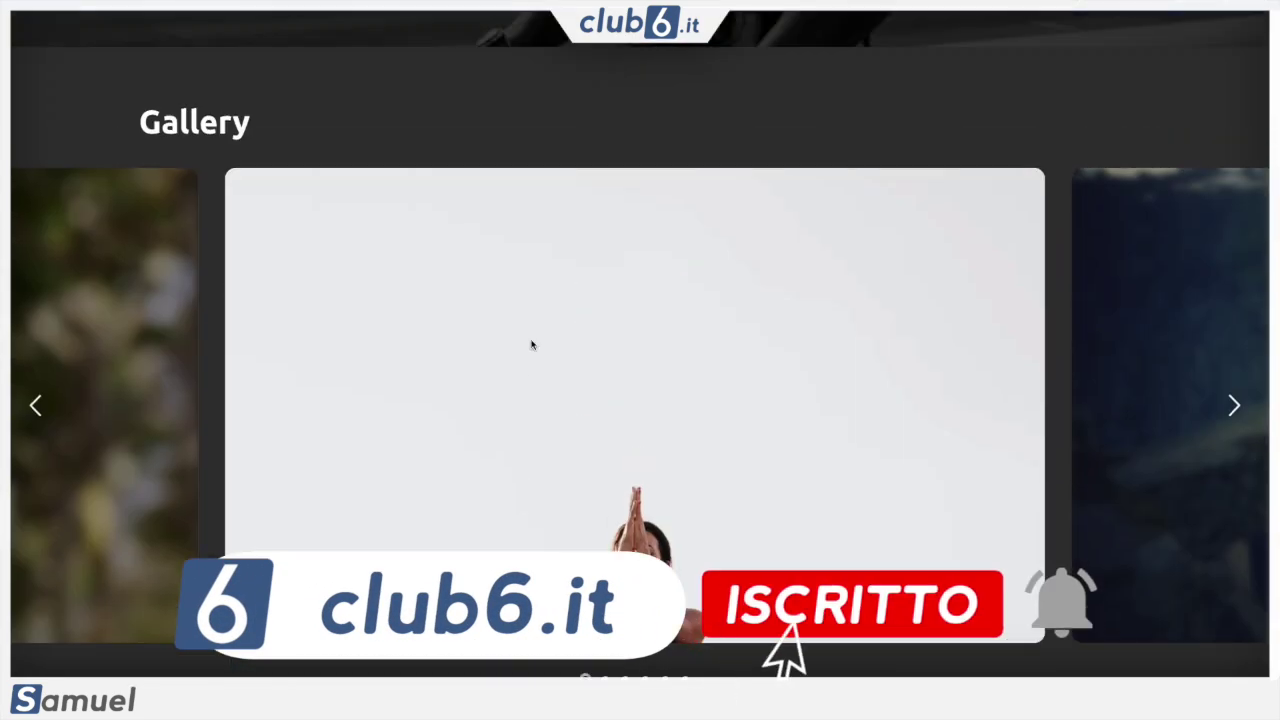
scroll(531, 345, up, 5)
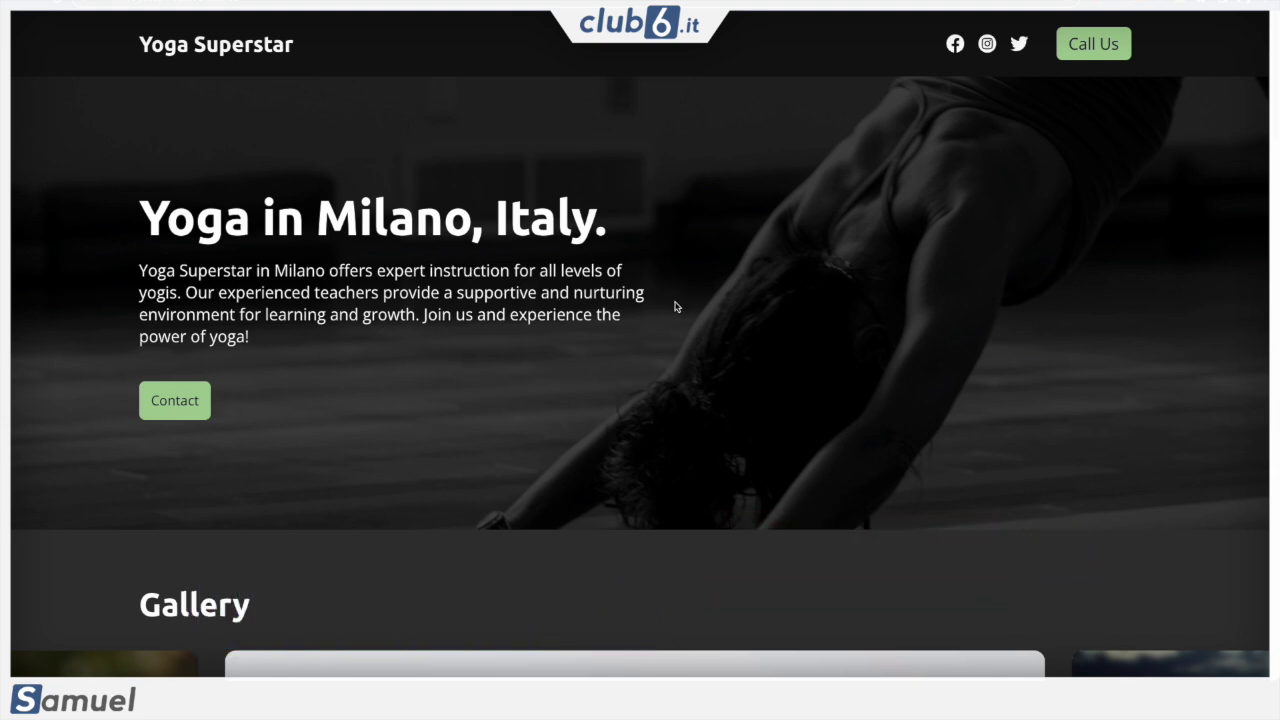
Highlight the hero heading and intro text, then review the testimonial and the yoga service sections.
drag(278, 335, 119, 221)
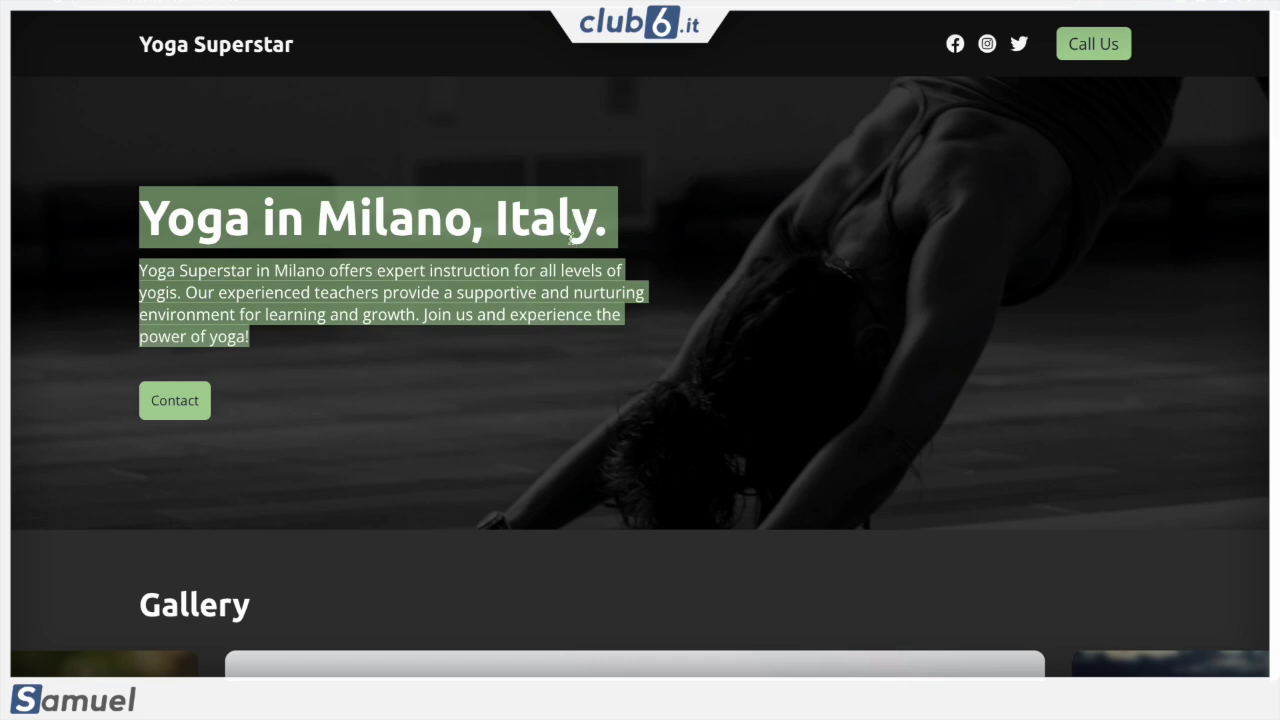
scroll(563, 249, down, 3)
scroll(563, 249, down, 10)
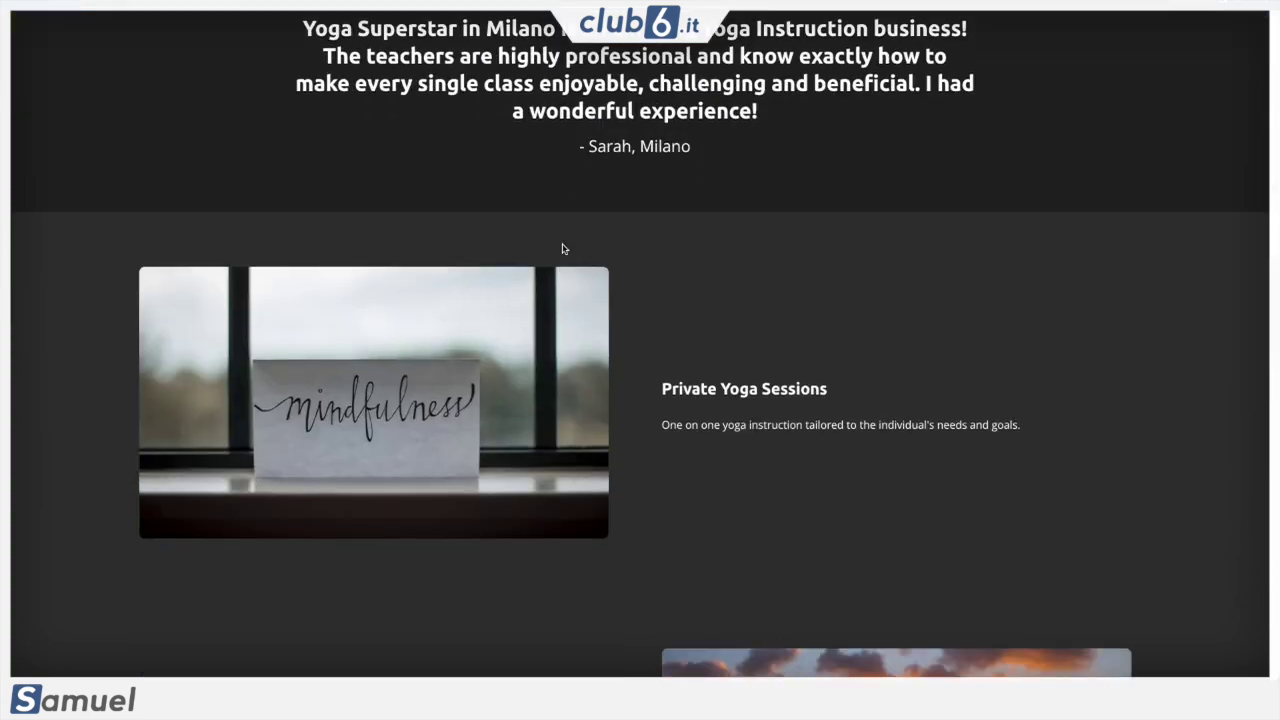
scroll(563, 249, down, 6)
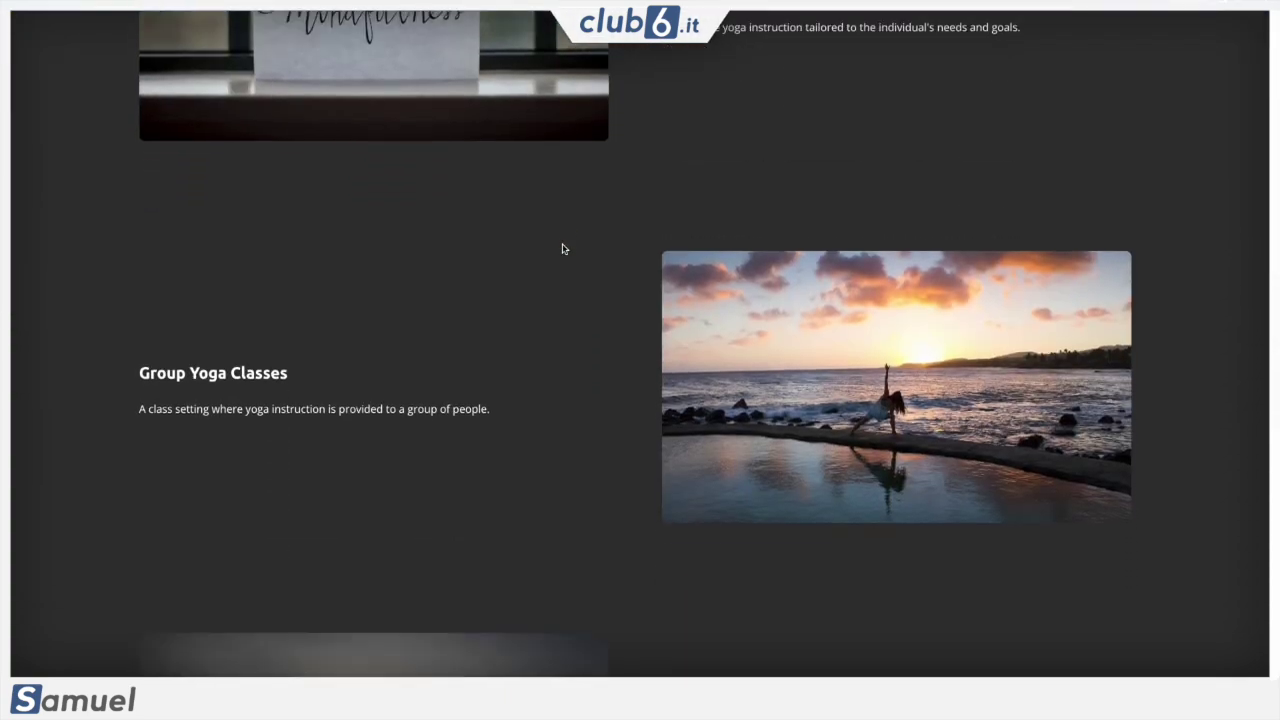
scroll(563, 249, down, 5)
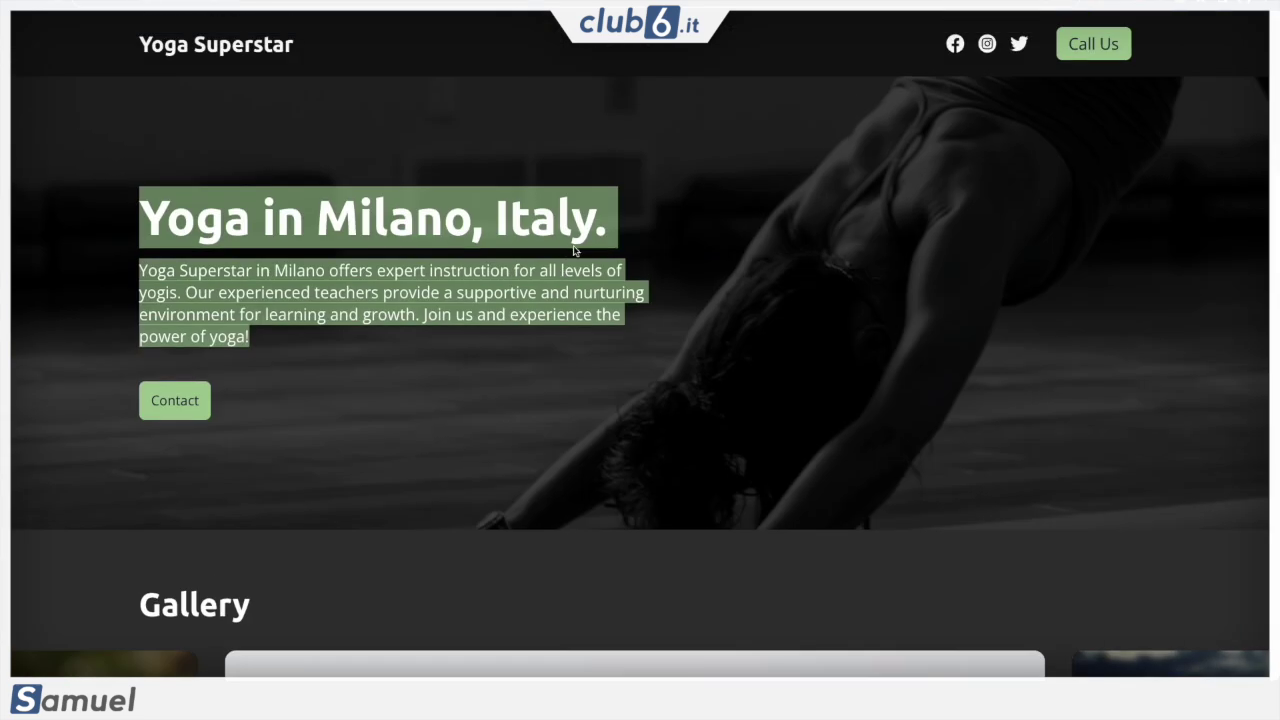
Highlight the hero heading and intro paragraph again, then view the About us section and footer.
drag(266, 336, 122, 218)
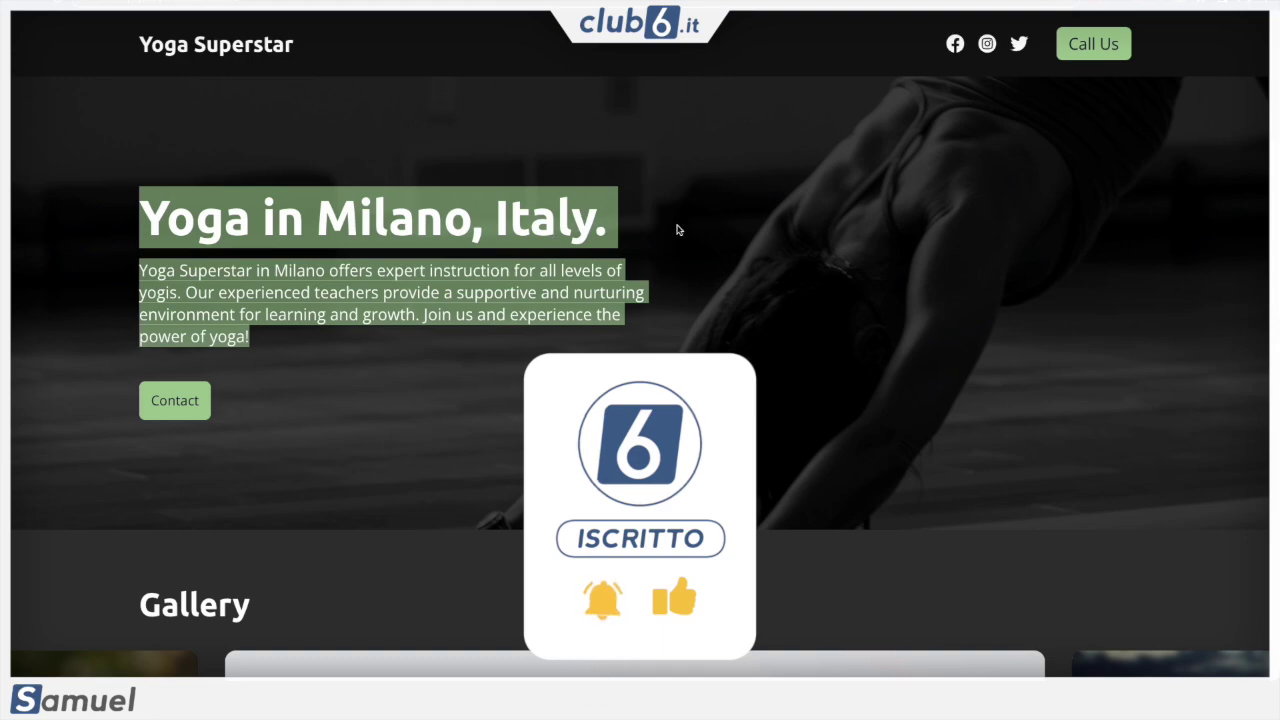
scroll(677, 228, down, 7)
scroll(677, 228, down, 15)
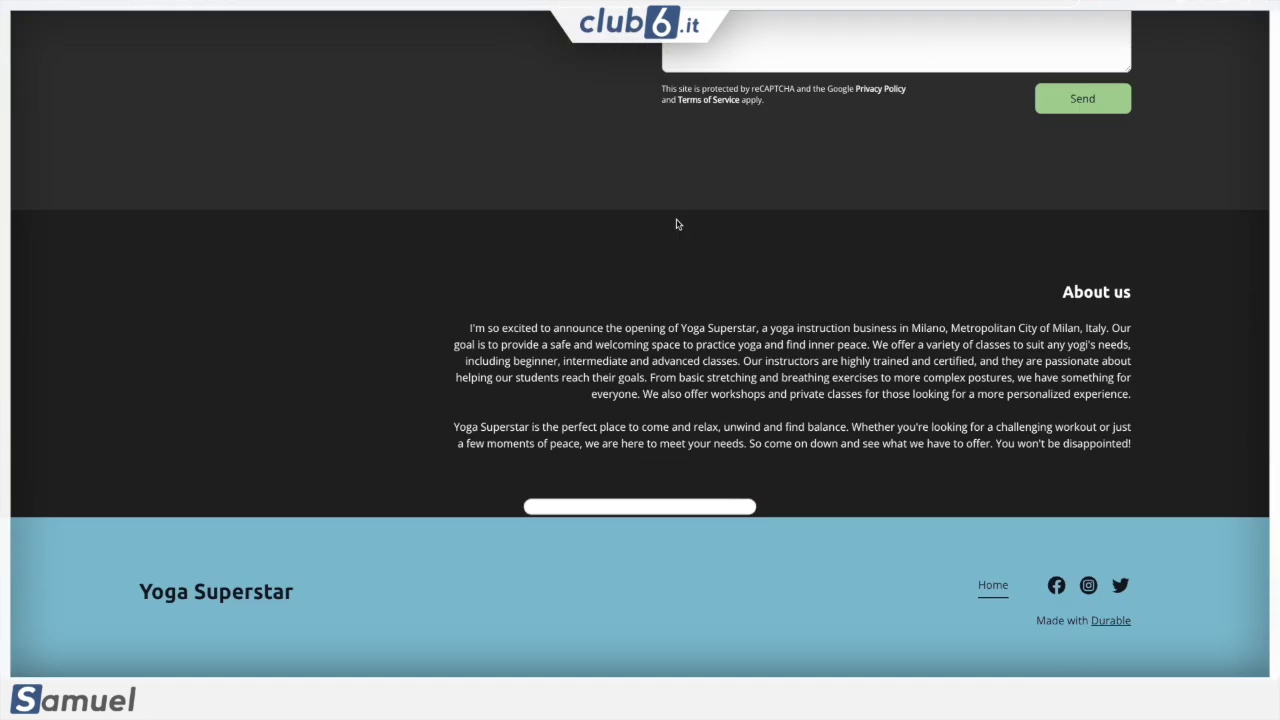